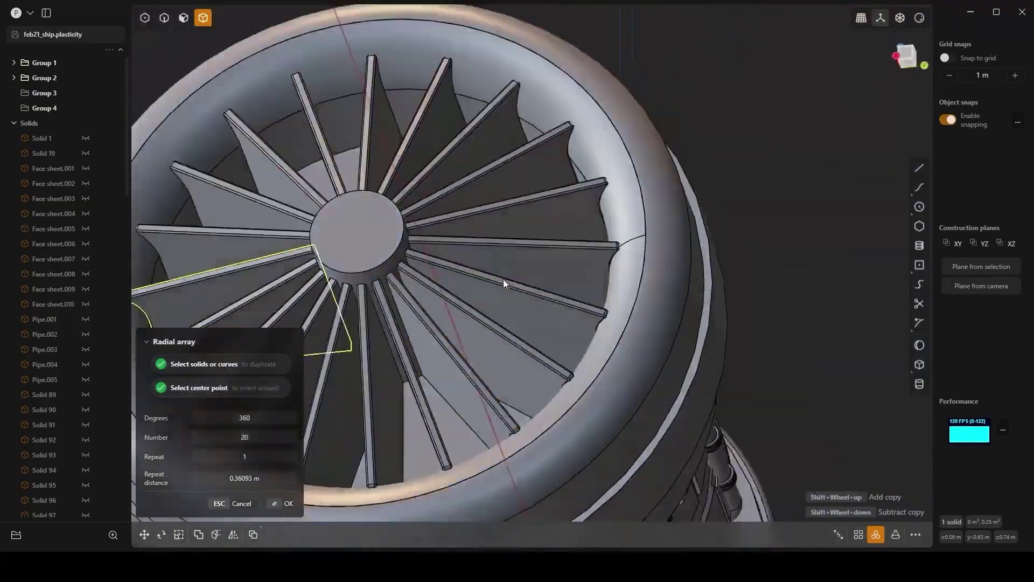
Radially array the fan blade as 20 copies over 360 degrees around the hub, and fillet the hub's front edge.
middle_drag(503, 279, 609, 272)
key(Return)
scroll(771, 251, down, 3)
scroll(608, 272, up, 3)
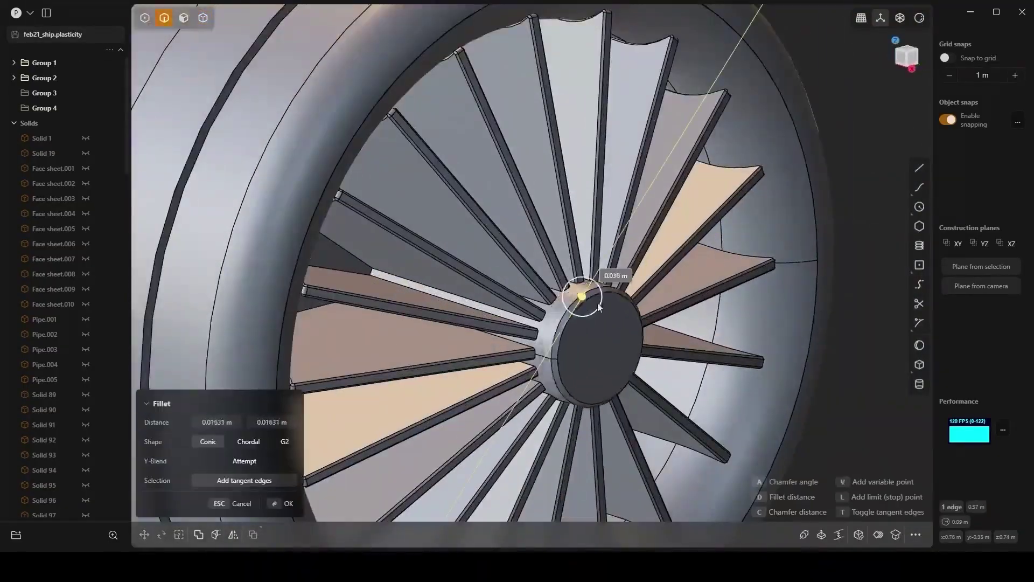
key(Return)
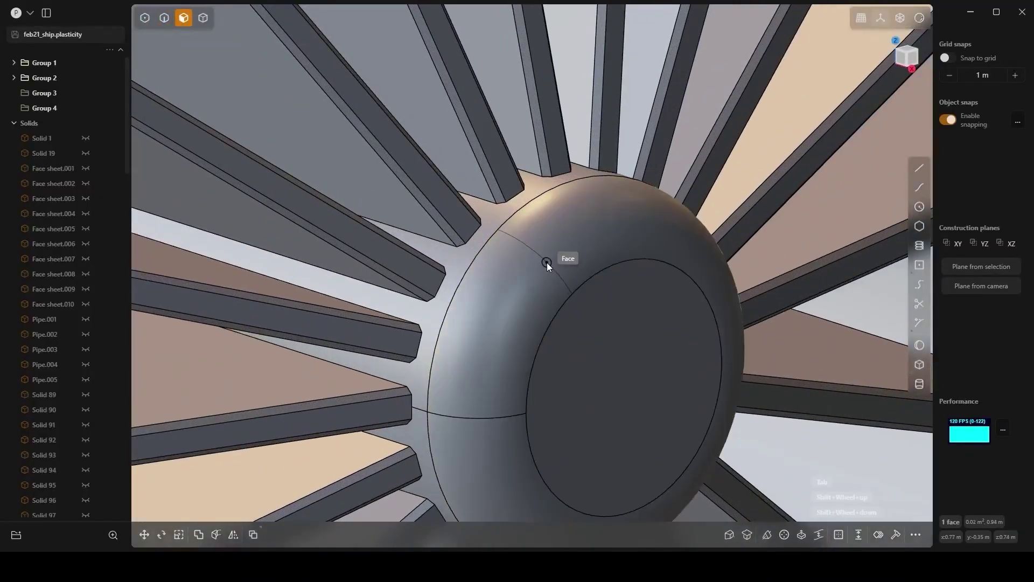
Split the patch on the rounded hub face with surface cuts in both directions to outline a smaller inner panel.
click(513, 358)
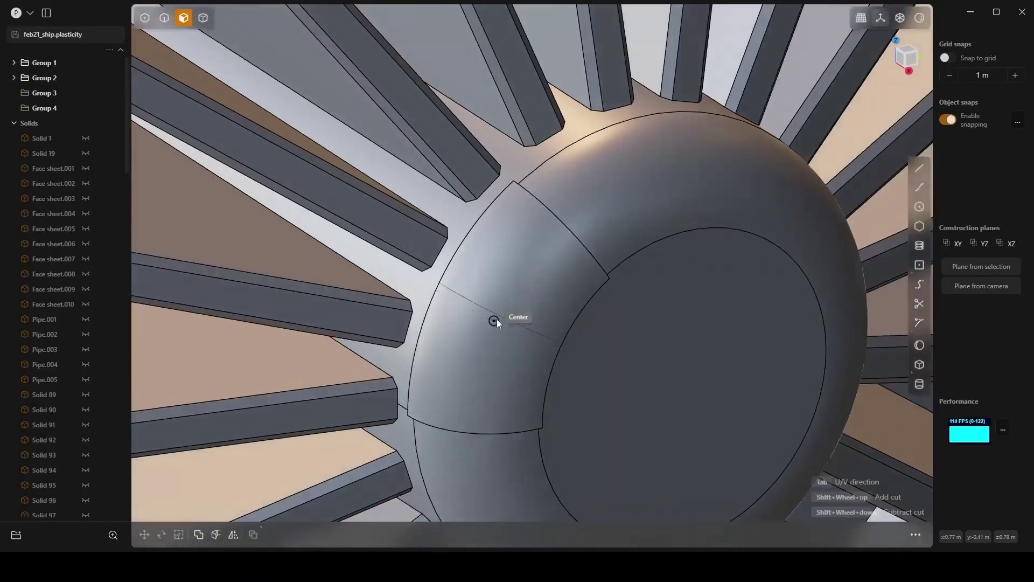
shift+scroll(496, 320, up, 5)
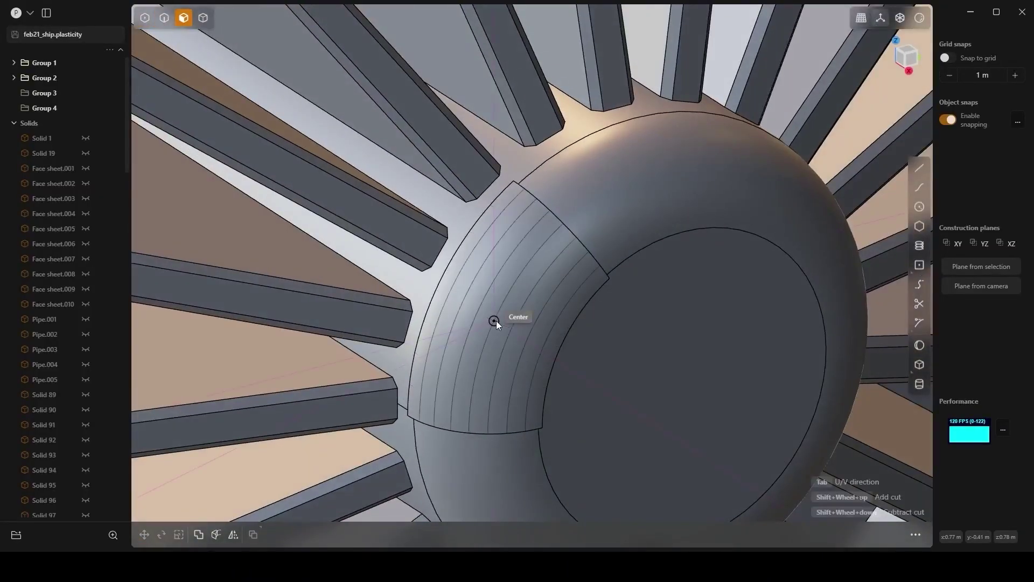
shift+scroll(496, 320, down, 4)
click(496, 321)
key(2)
click(524, 270)
key(Delete)
key(Tab)
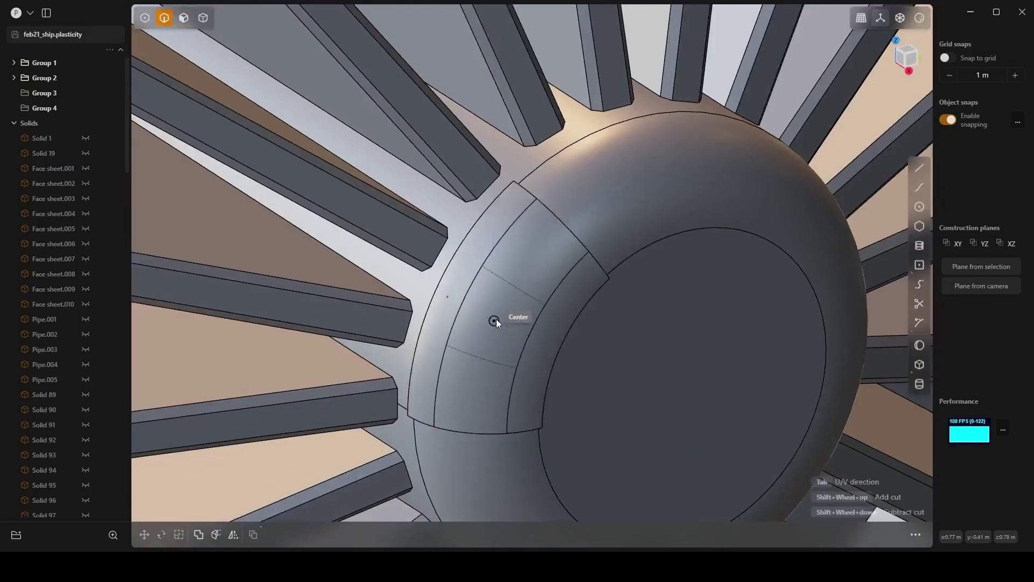
shift+scroll(496, 318, up, 6)
click(496, 319)
Clear the extra cut lines inside the inner panel and recess the panel into the rounded hub face.
click(488, 390)
shift+click(504, 371)
shift+click(512, 352)
shift+click(520, 332)
shift+click(527, 311)
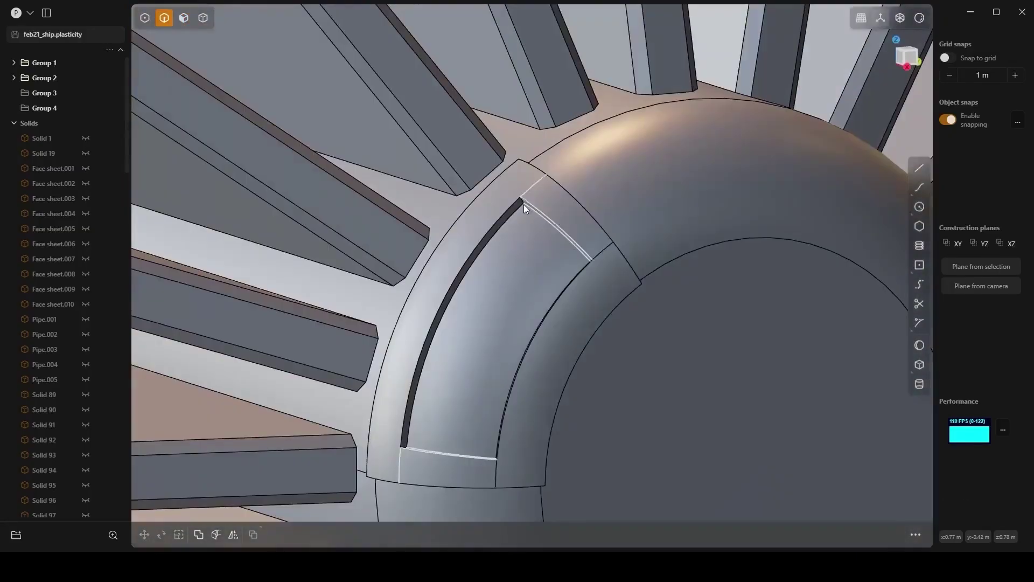
Fillet the corner edges of the recessed panel on the hub.
key(f)
mouse_move(594, 263)
mouse_down()
mouse_move(571, 264)
mouse_move(583, 273)
mouse_up()
key(Return)
Chamfer the outer rim loop of the hub's recessed panel by about 0.00255 m.
double_click(542, 215)
key(b)
key(Escape)
middle_drag(463, 430, 462, 438)
drag(462, 437, 463, 461)
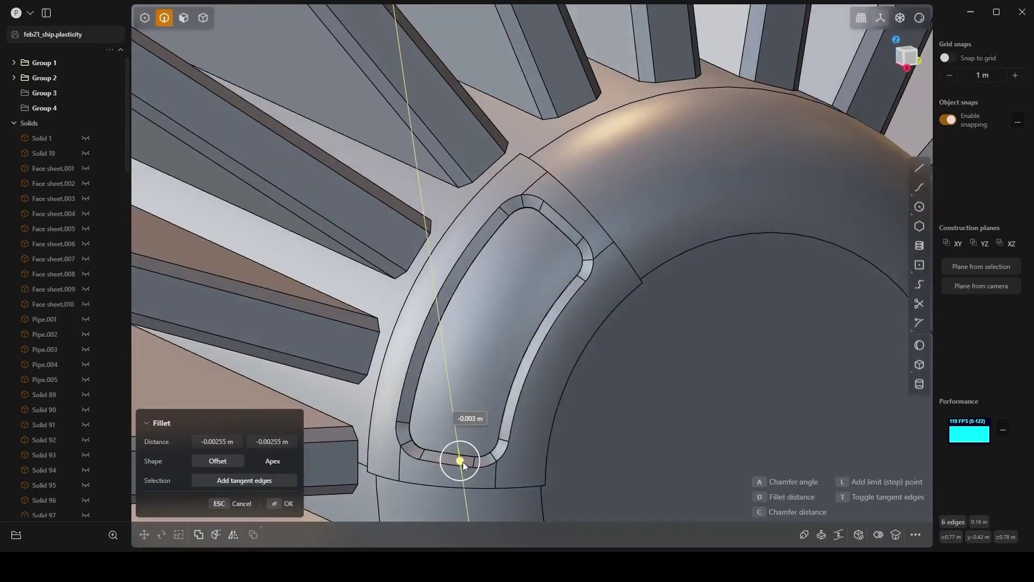
key(Return)
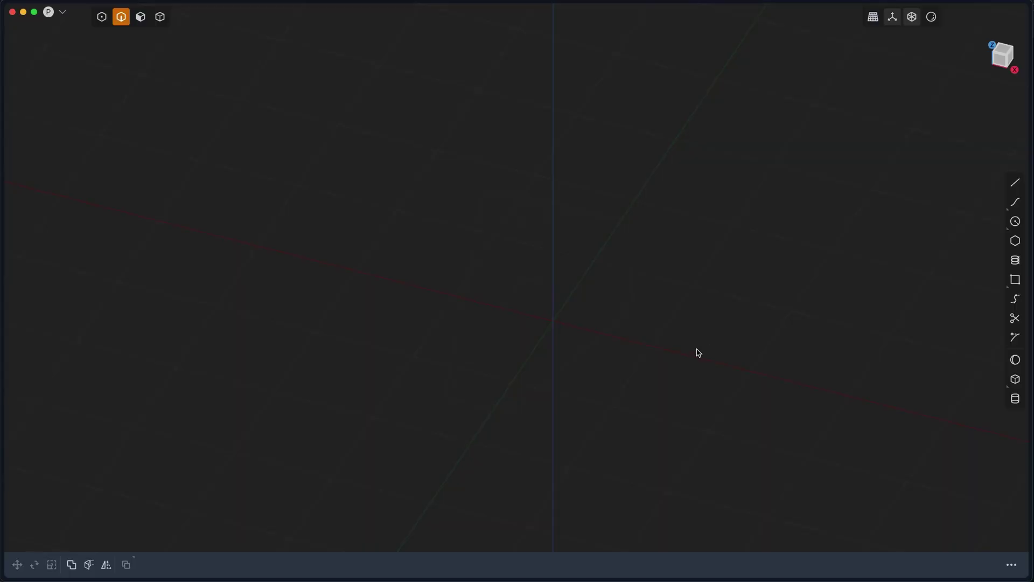
Create an upright cylinder centered on the origin.
key(c)
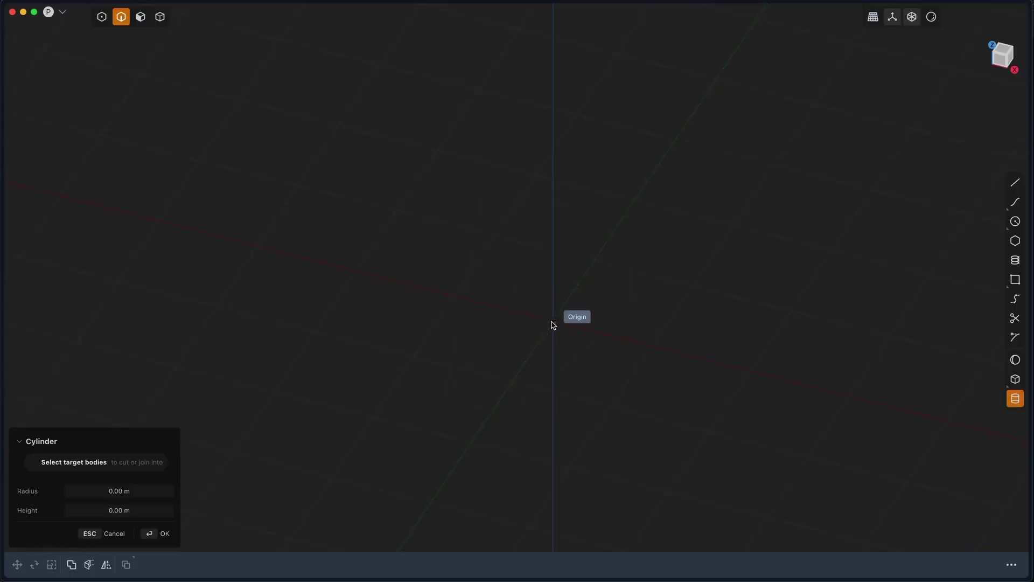
click(649, 352)
click(643, 96)
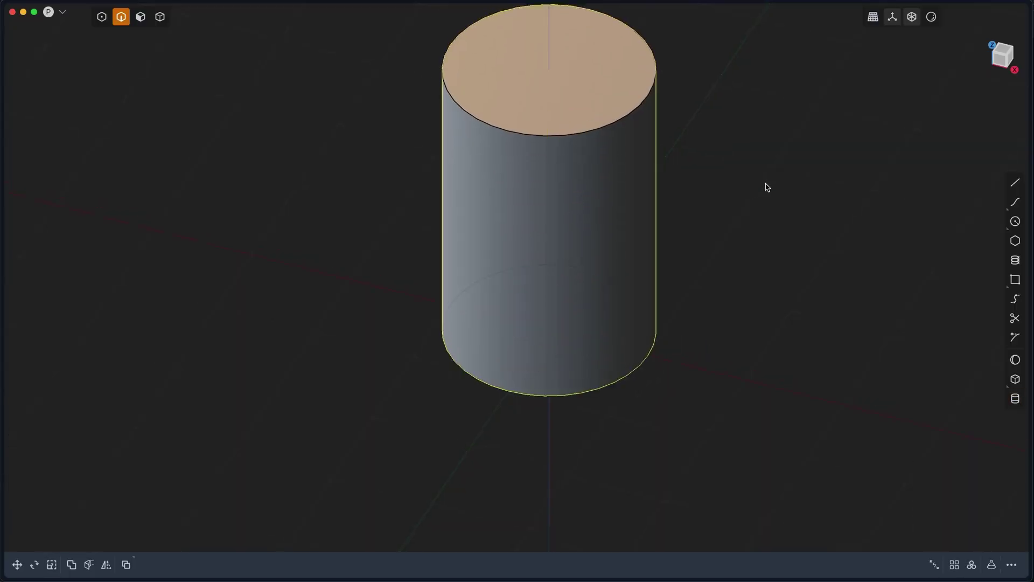
Cross the cylinder with a smaller copy rotated 90 degrees about X and join both into one solid.
text(g)
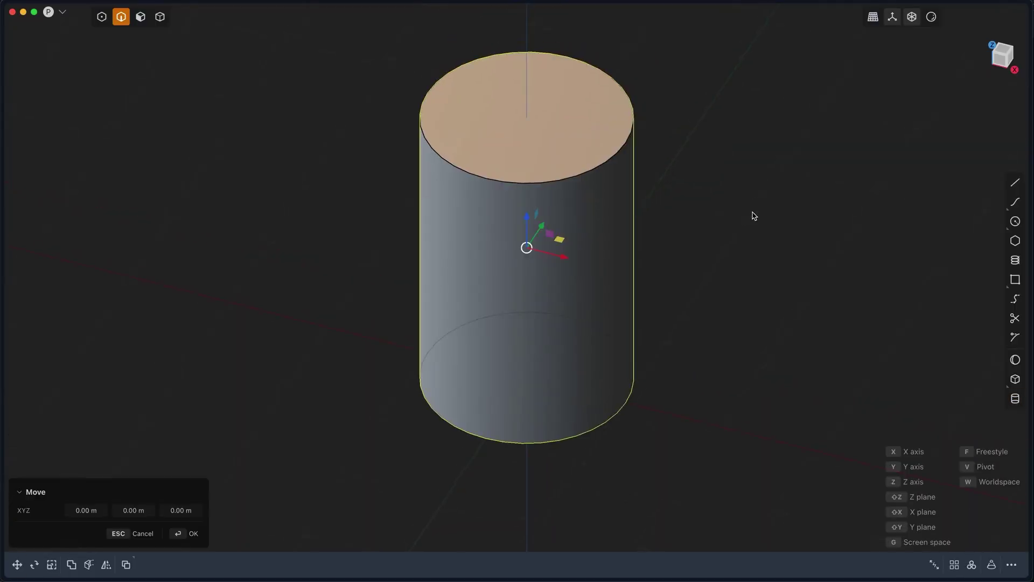
text(rx90)
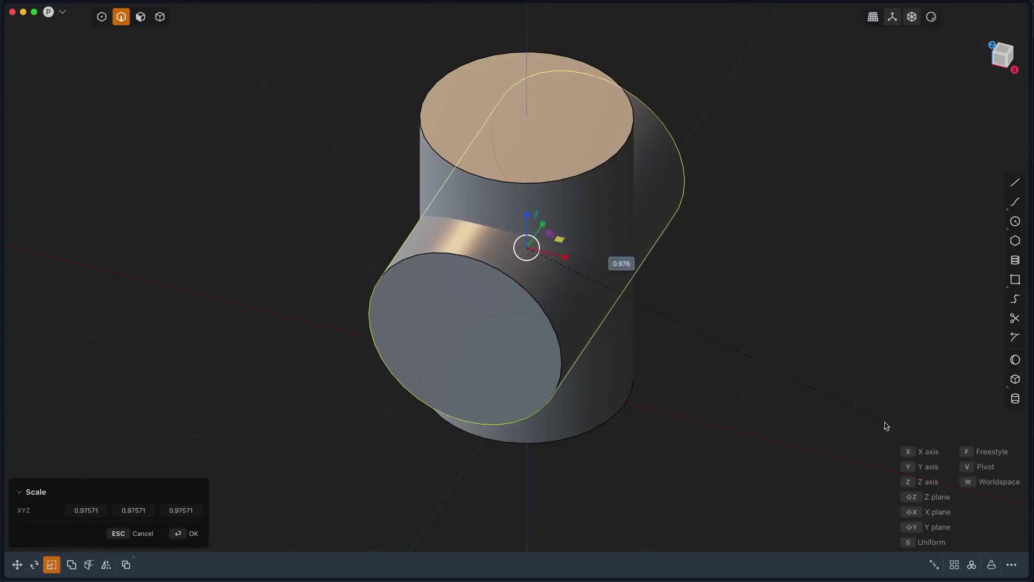
key(Return)
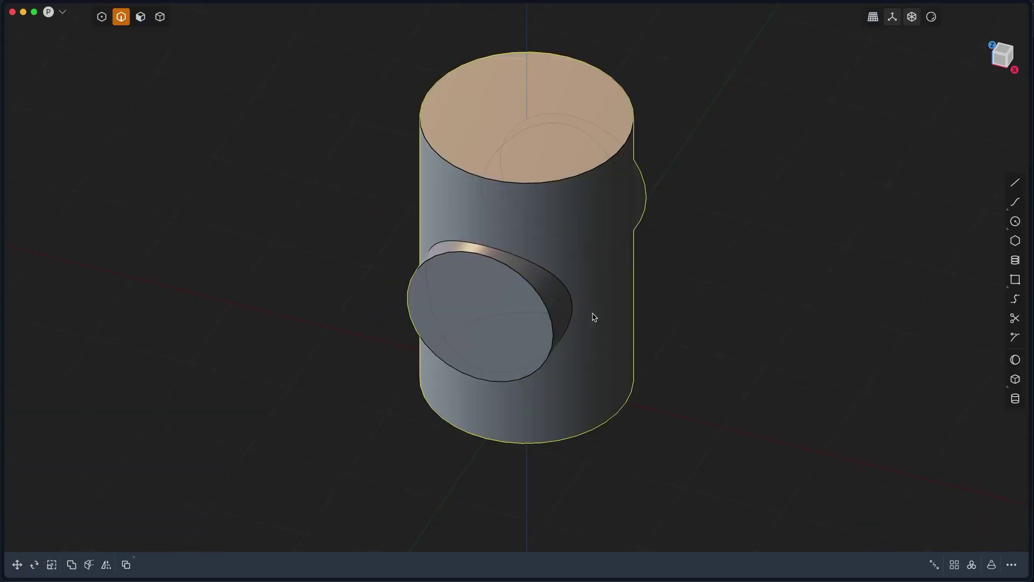
Apply a conic fillet of about 0.109 m to the edge where the horizontal cylinder meets the upright one.
click(594, 317)
key(f)
middle_drag(766, 418, 708, 380)
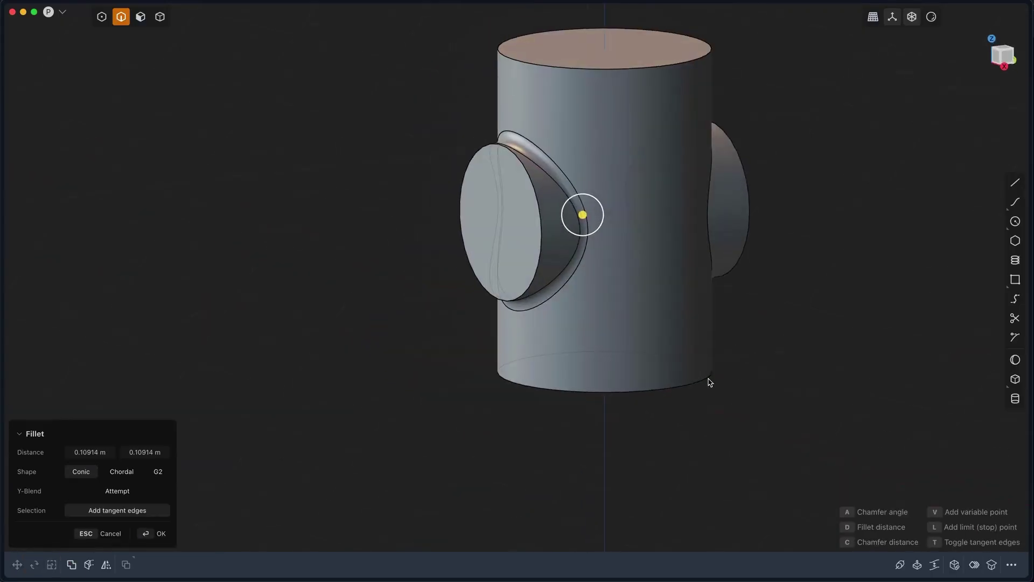
scroll(602, 240, up, 5)
middle_drag(602, 199, 596, 231)
shift+middle_drag(571, 155, 557, 264)
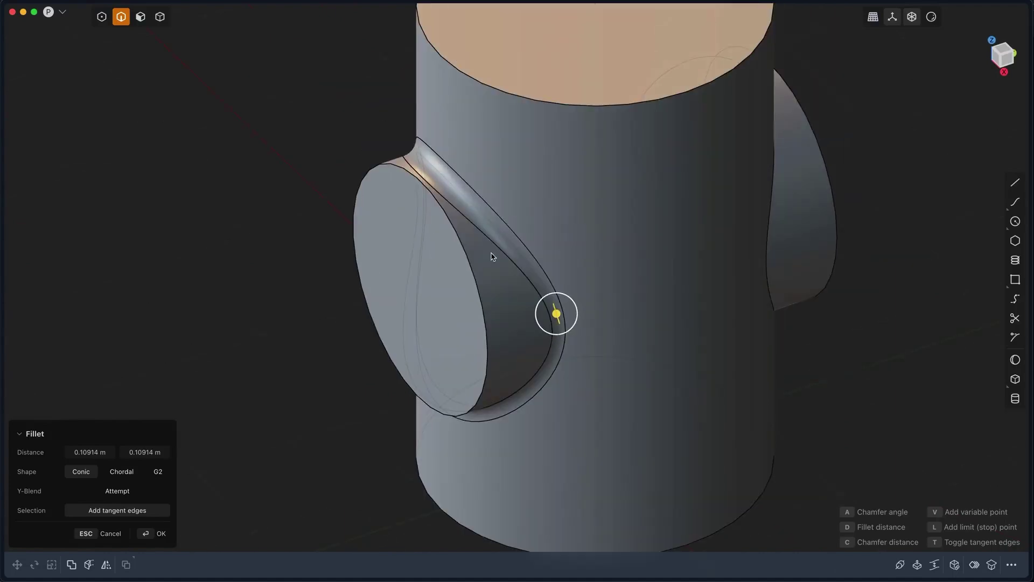
middle_drag(491, 256, 393, 139)
middle_drag(460, 271, 461, 195)
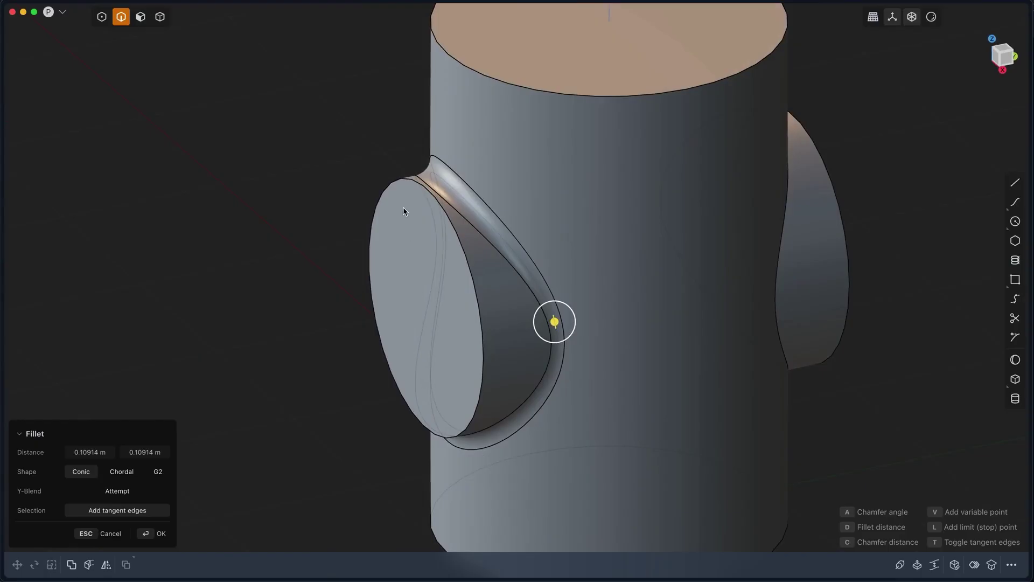
key(Return)
Offset the front end face of the horizontal cylinder outward by about 0.756 m.
key(3)
click(398, 298)
key(o)
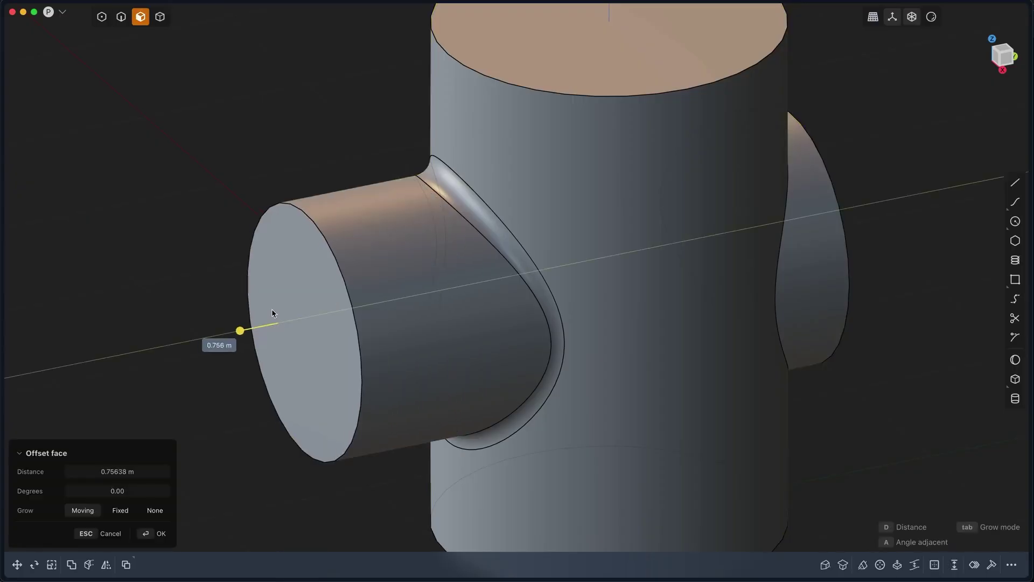
click(272, 310)
Replace the fillet at the front cylinder intersection with a chordal fillet of about 0.131 m.
click(473, 203)
key(Delete)
key(2)
click(478, 214)
key(b)
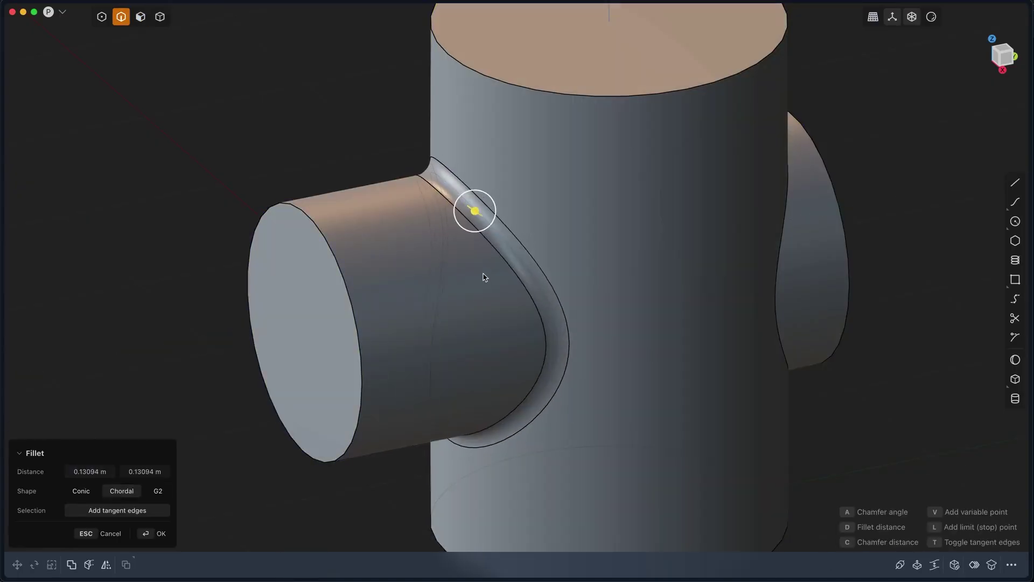
mouse_move(485, 277)
middle_down()
mouse_move(445, 224)
mouse_move(533, 276)
mouse_move(520, 294)
mouse_move(486, 291)
middle_up()
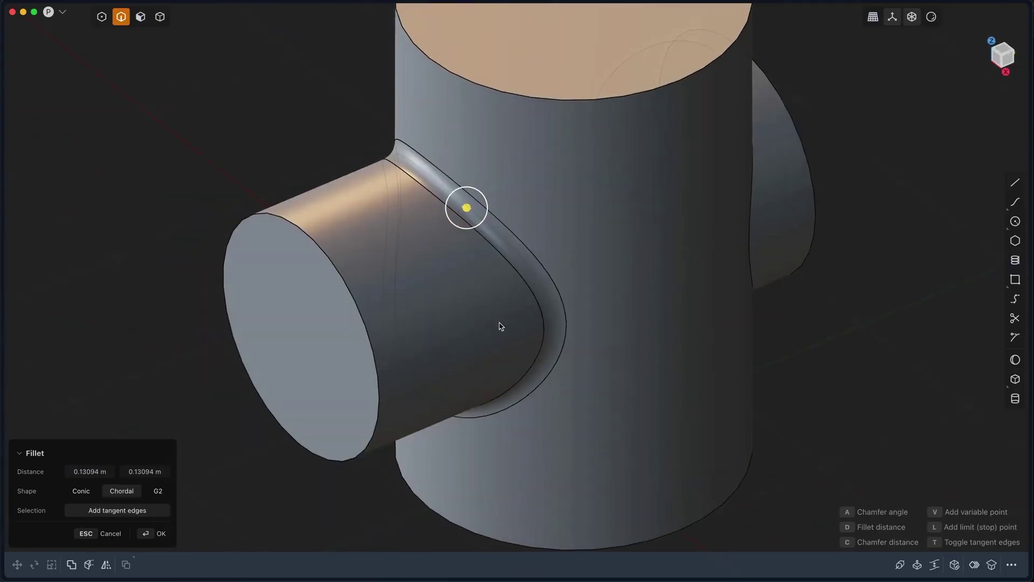
scroll(501, 352, down, 2)
scroll(502, 350, down, 1)
shift+middle_drag(503, 351, 487, 365)
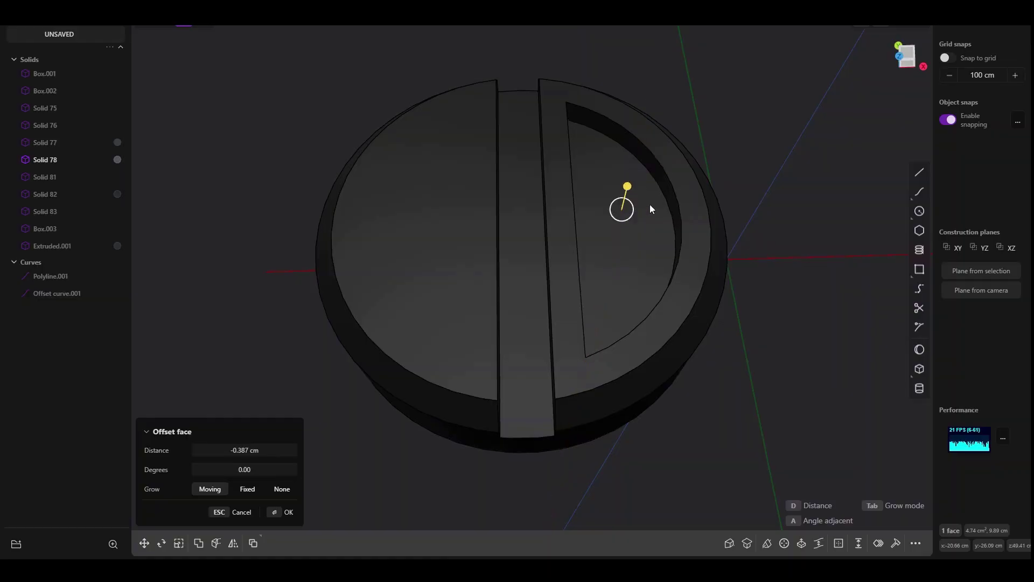
Recess the segment-shaped face on the round slotted part by about 0.387 cm and bring the surrounding solids back into view.
key(Return)
scroll(725, 164, up, 1)
key(slash)
middle_drag(682, 234, 697, 207)
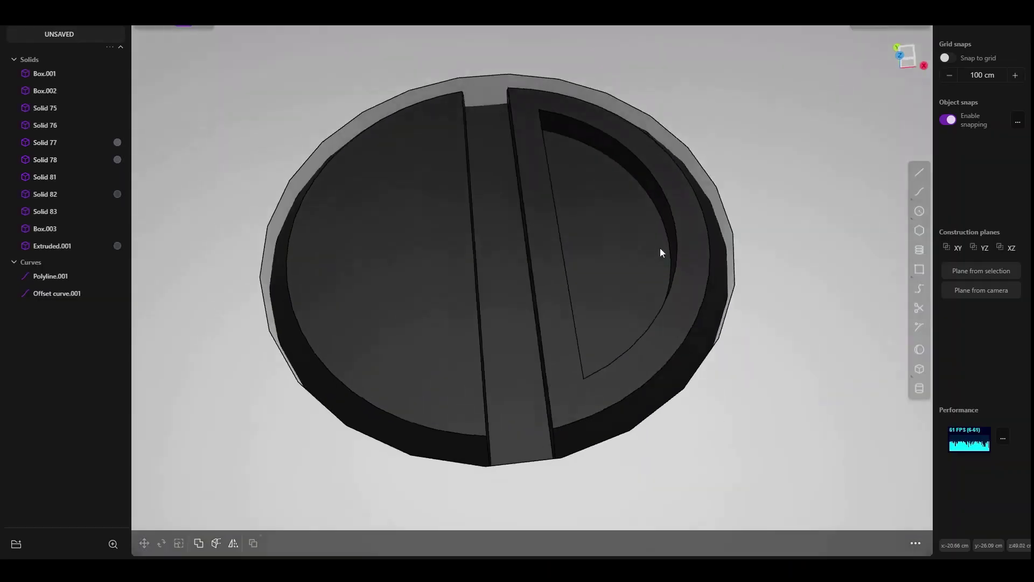
Chamfer the circular hole edge around the round slotted part by about 0.252 cm.
click(701, 199)
key(f)
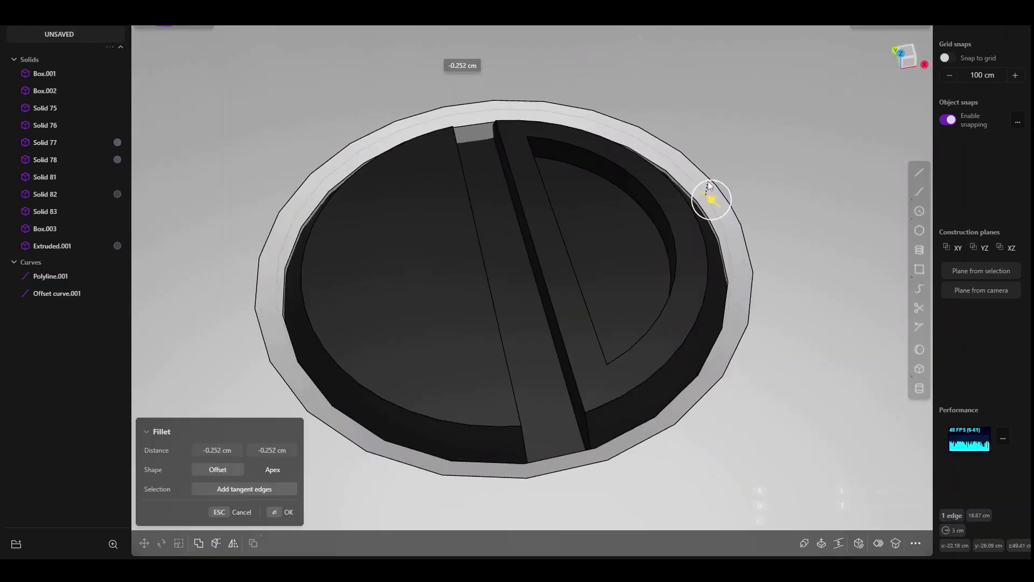
key(Return)
Fillet the eight vertical corner edges of the dark rectangular inset and its surrounding opening to about 2.466 cm.
scroll(728, 180, down, 5)
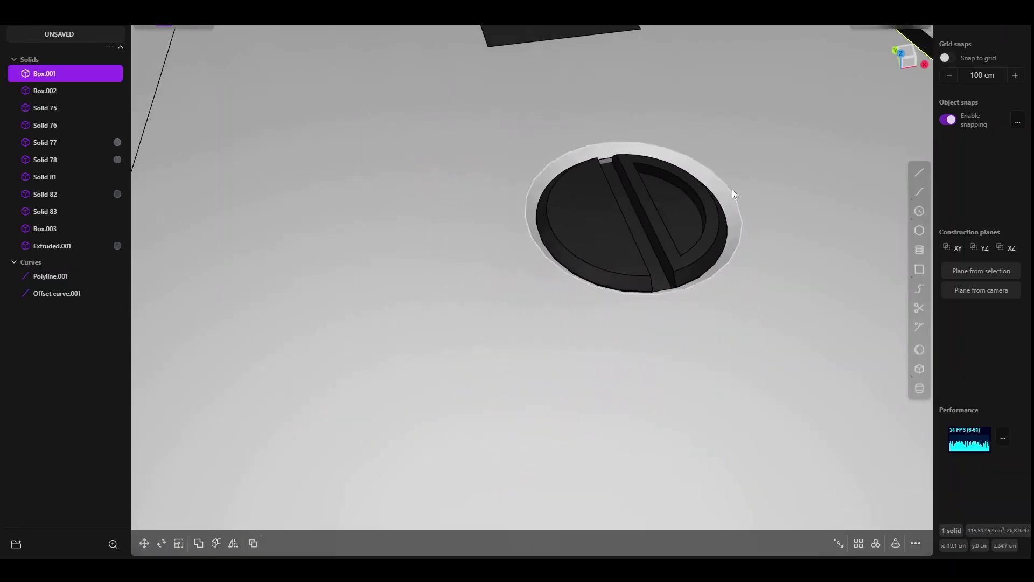
scroll(732, 189, down, 2)
shift+middle_drag(676, 232, 630, 294)
scroll(670, 167, down, 5)
shift+middle_drag(633, 177, 612, 336)
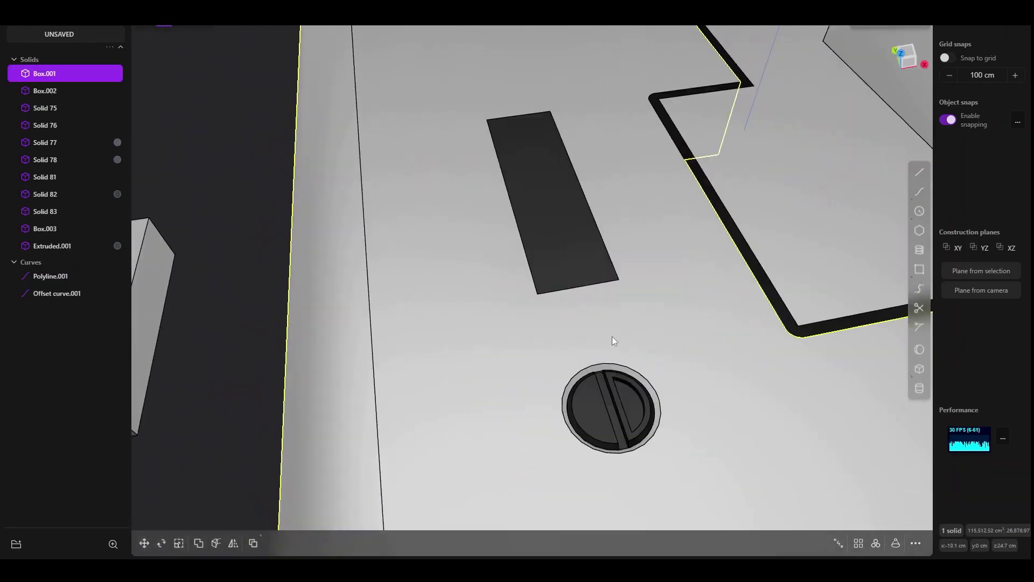
key(alt+z)
middle_drag(607, 291, 553, 300)
click(536, 294)
shift+click(618, 290)
key(b)
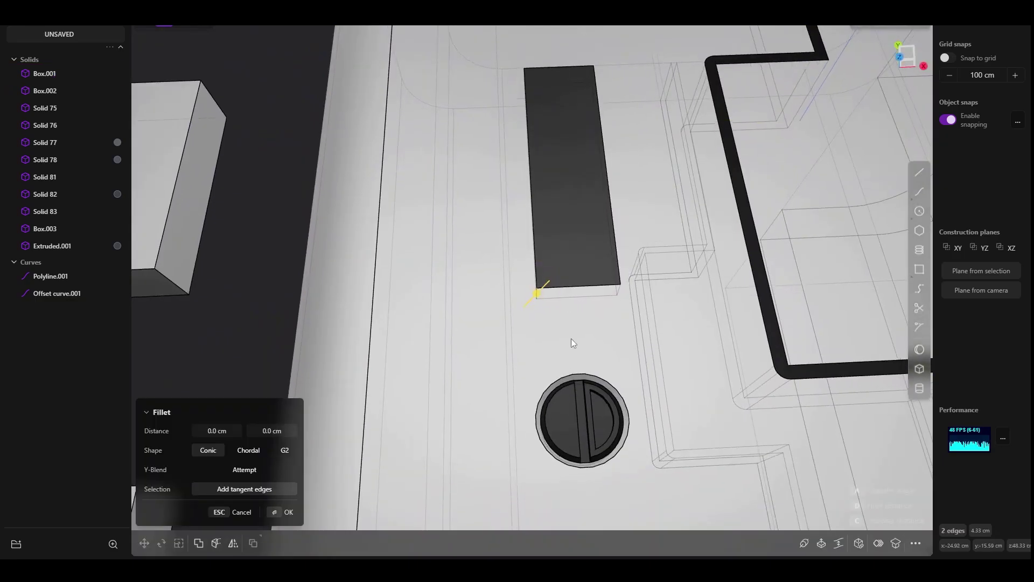
middle_drag(571, 339, 549, 196)
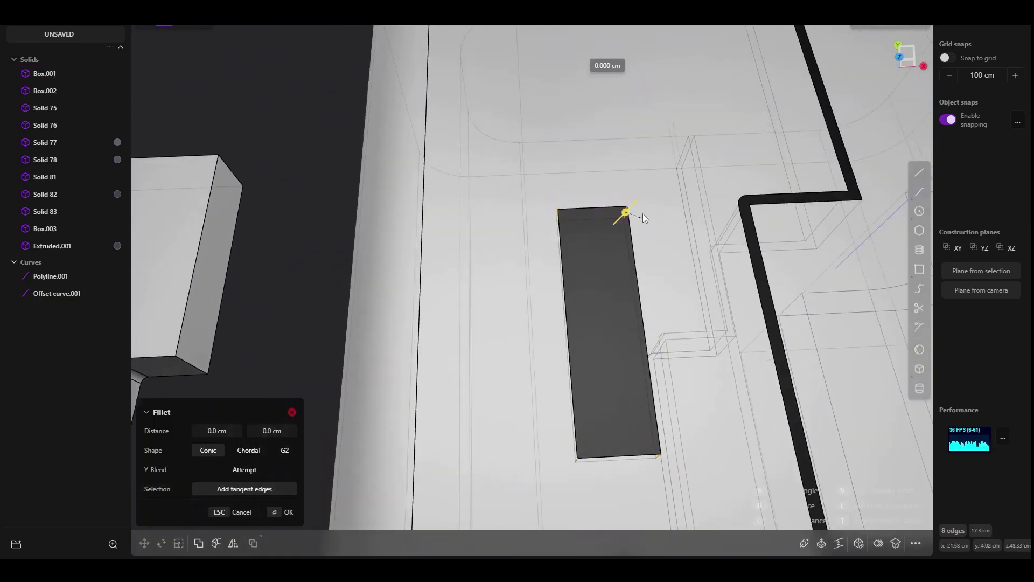
drag(643, 215, 644, 191)
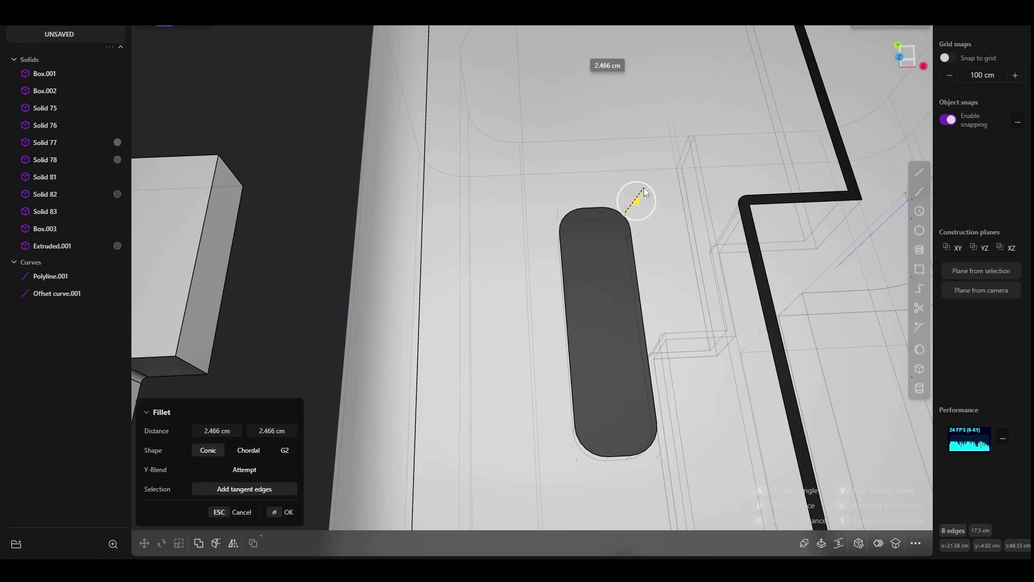
key(Return)
Fillet the upper rim edges of the rounded dark inset and its surrounding opening.
middle_drag(611, 214, 619, 271)
scroll(611, 238, up, 3)
drag(601, 285, 599, 284)
key(b)
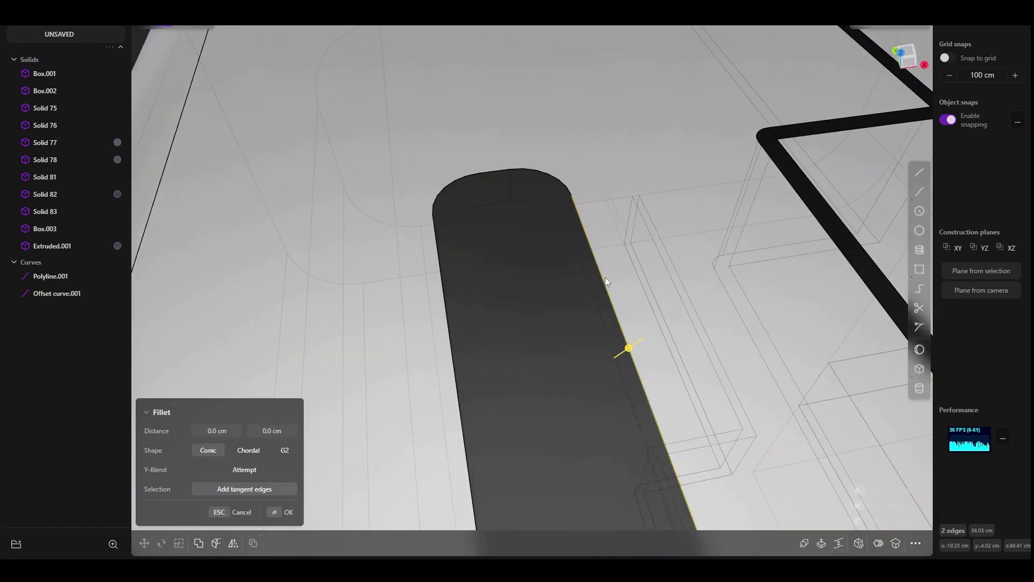
key(d)
key(Return)
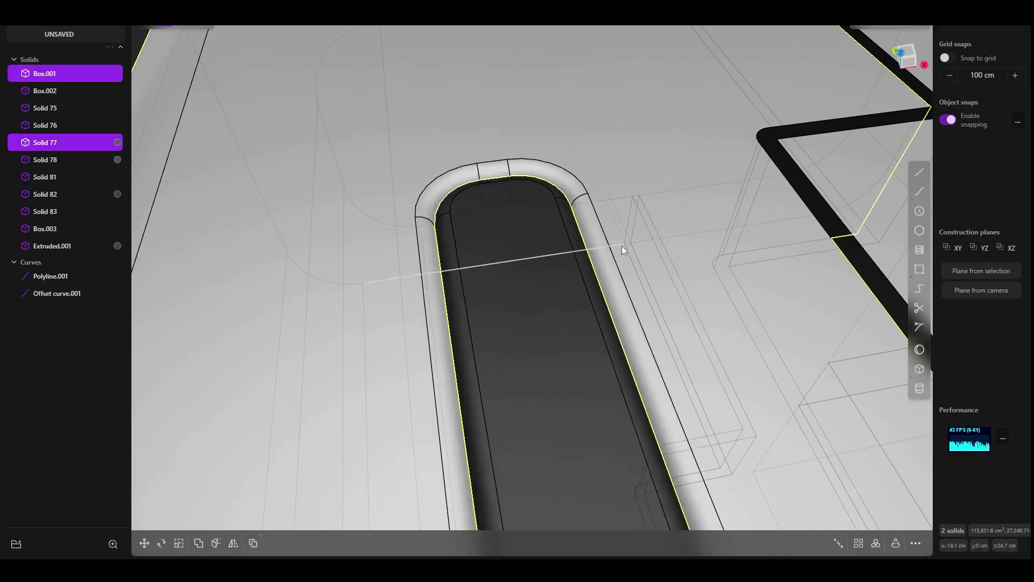
middle_drag(622, 246, 591, 257)
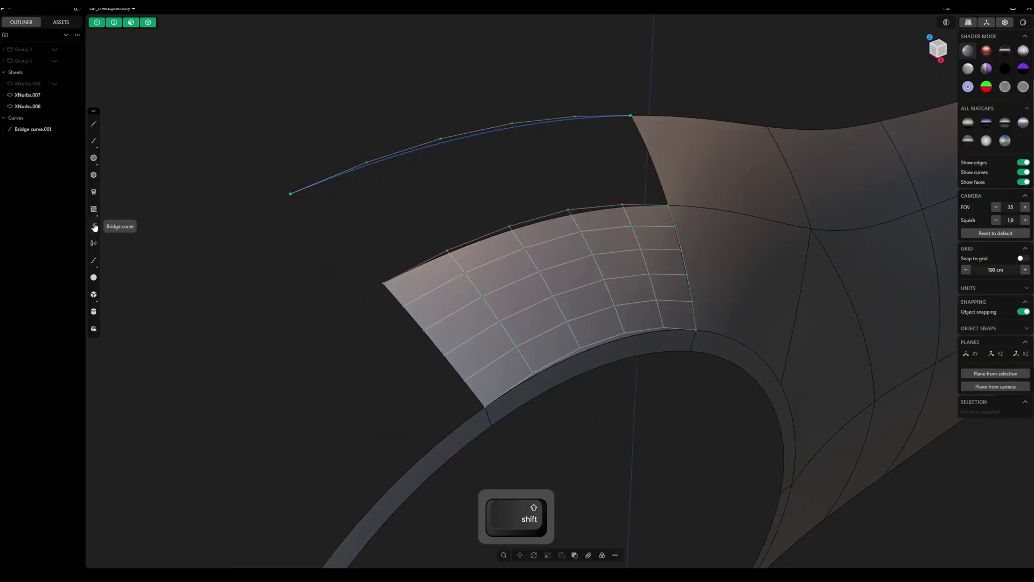
Bridge the lower sheet's outer edge to the upper curve's free end with G2 start and G0 end curvature.
click(95, 228)
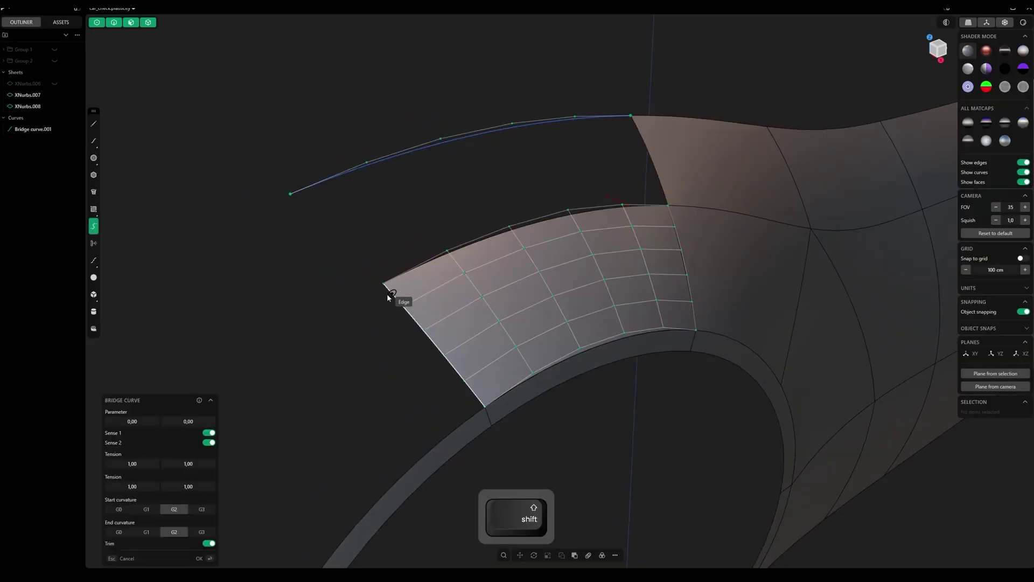
click(293, 193)
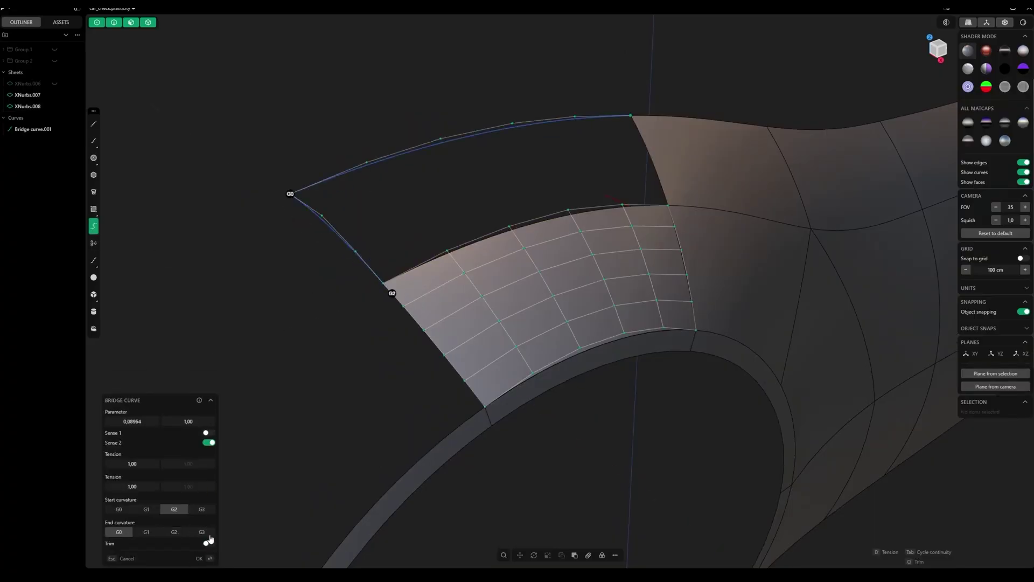
key(Return)
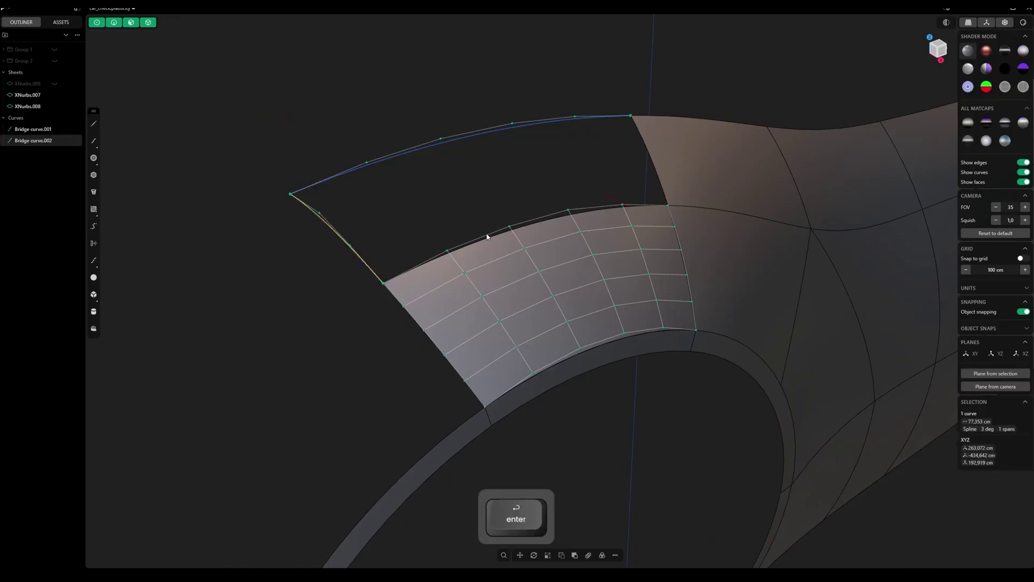
Create a Square surface from the two bridge curves and the two adjoining sheet edges to fill the upper gap.
click(487, 233)
shift+click(550, 120)
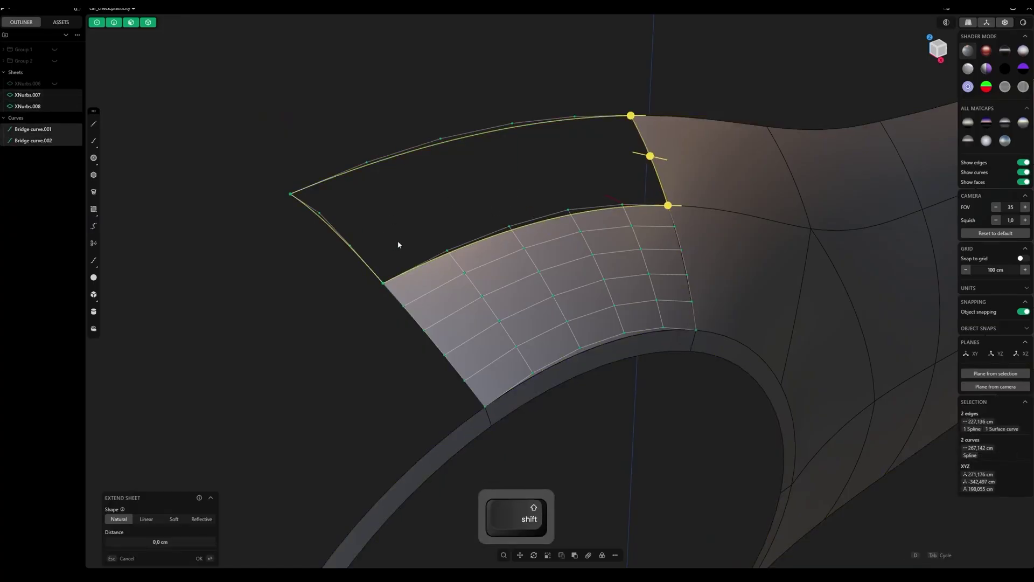
key(ctrl+s)
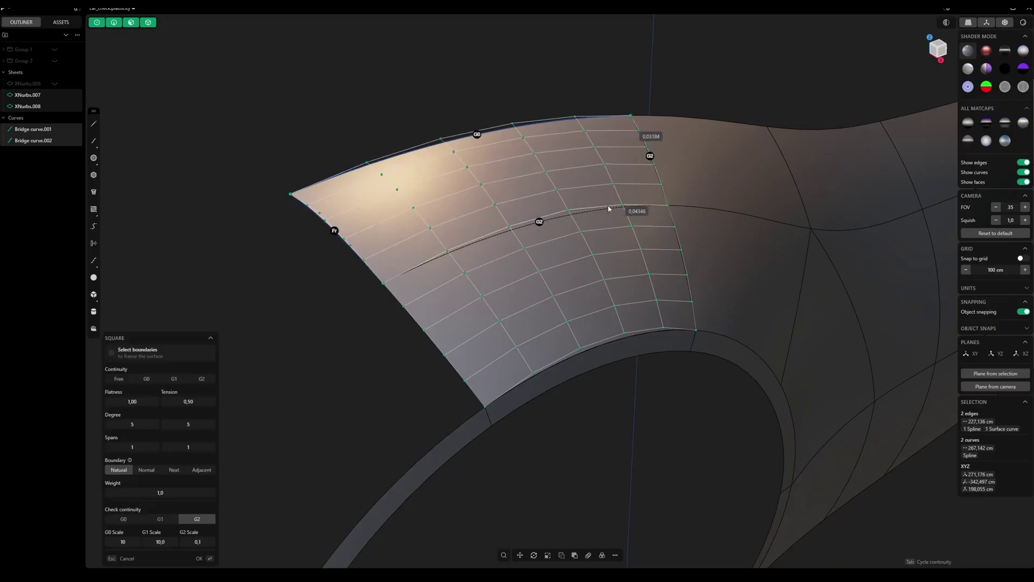
key(Return)
Delete the two bridge curves and join the new patches to the main body sheet.
click(558, 120)
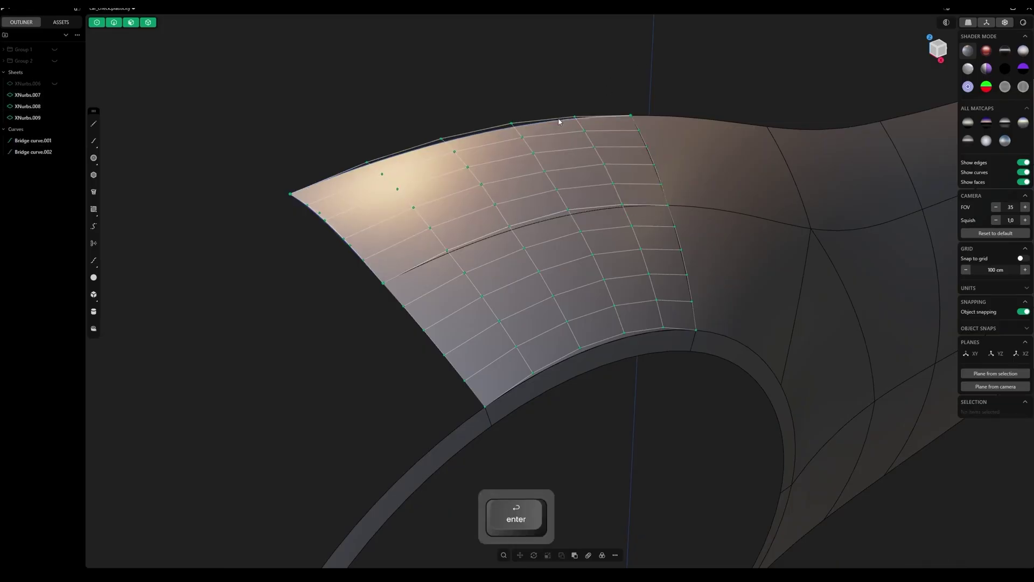
key(Delete)
middle_drag(558, 121, 441, 127)
click(340, 162)
key(Delete)
drag(644, 46, 403, 310)
key(j)
Measure the G2 continuity along the four seam edges meeting above the wheel arch and examine the joined surface.
shift+middle_drag(241, 70, 175, 56)
drag(525, 172, 484, 224)
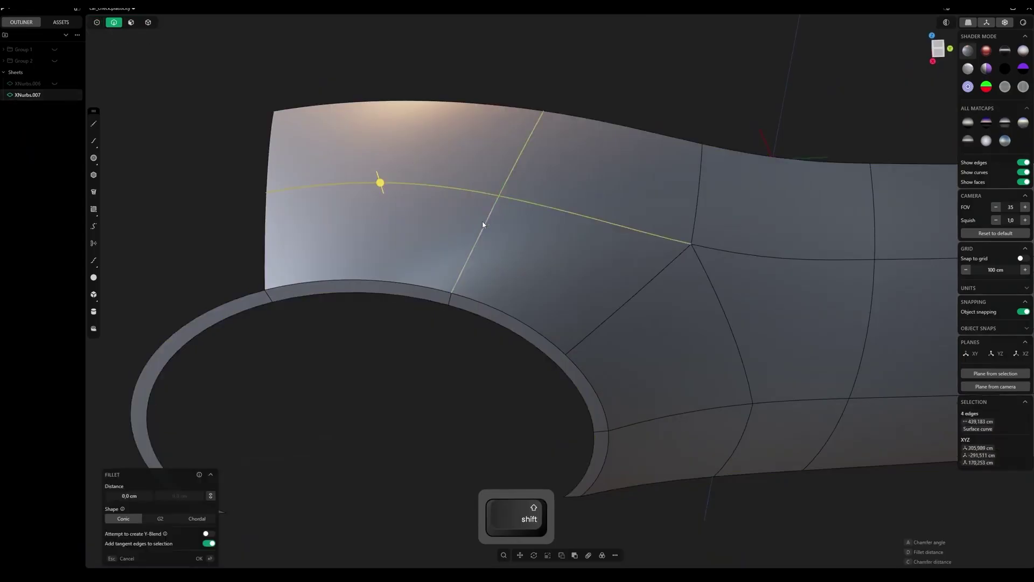
text(fm)
click(552, 308)
middle_drag(552, 308, 494, 177)
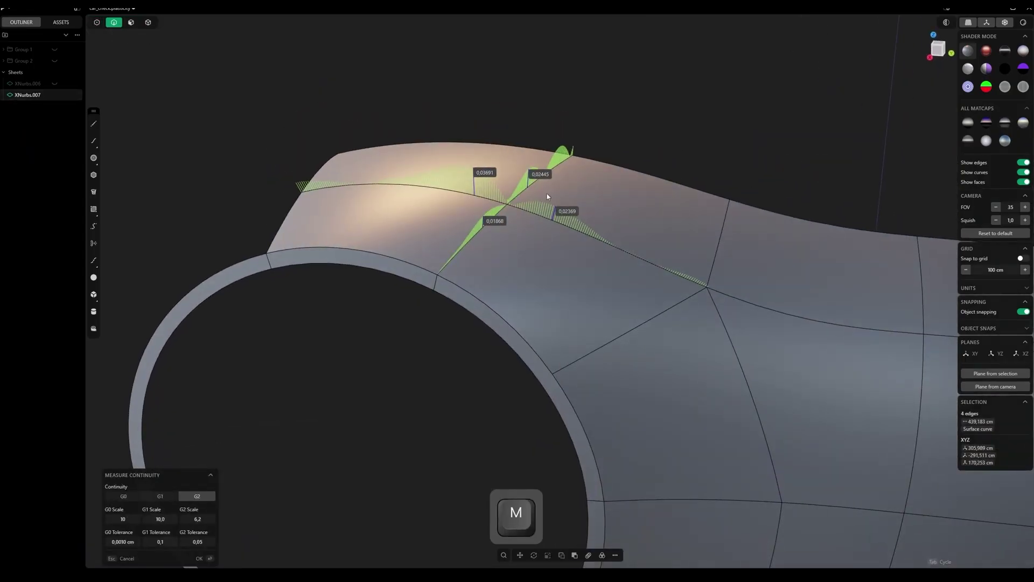
middle_drag(547, 196, 485, 201)
key(Escape)
scroll(620, 142, down, 2)
key(shift+t)
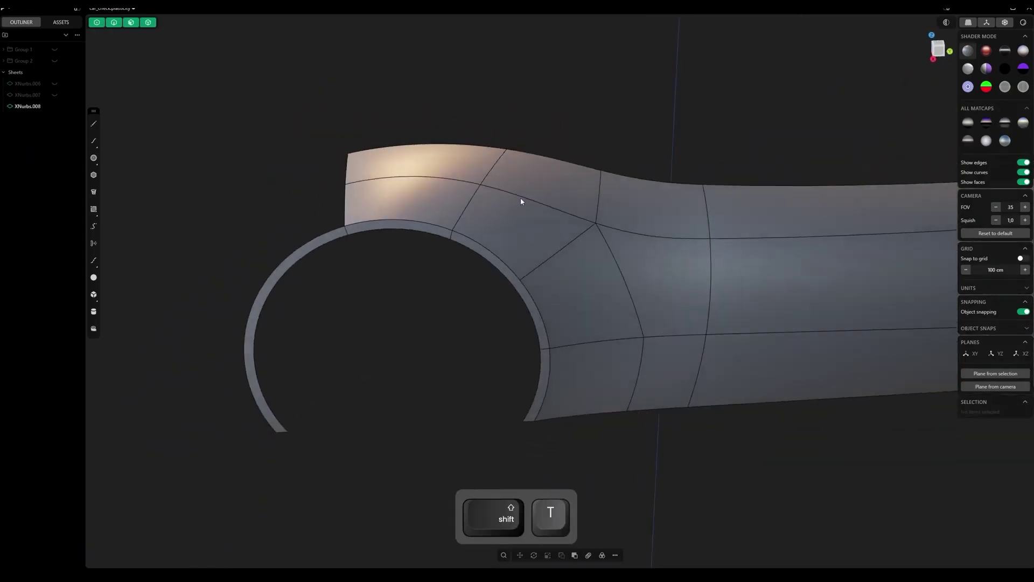
middle_drag(521, 201, 496, 193)
shift+middle_drag(495, 193, 387, 171)
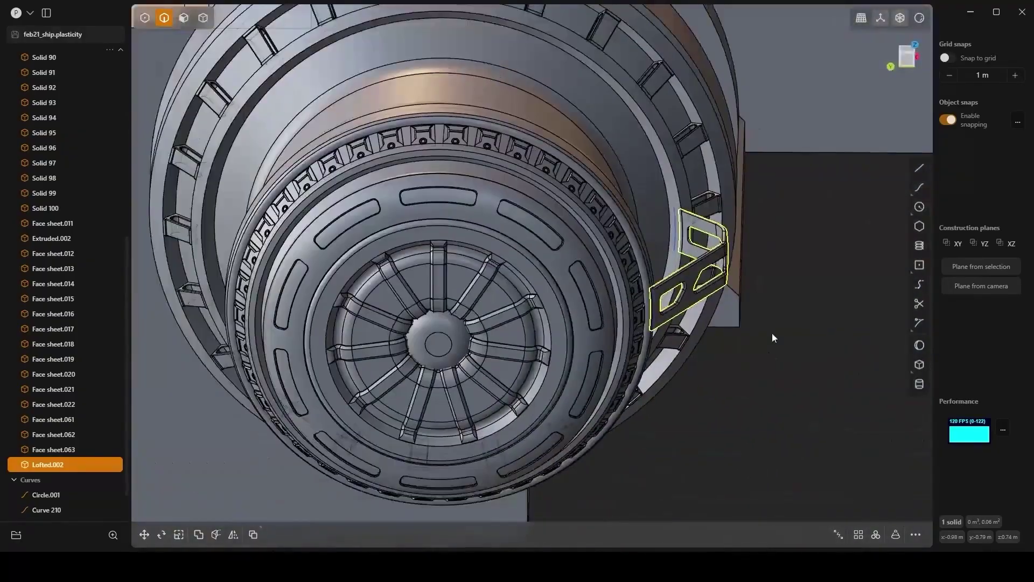
Radial-array the perforated bracket around the engine wheel's center.
key(shift+r)
middle_drag(771, 332, 489, 318)
ctrl+scroll(576, 266, down, 20)
scroll(727, 327, down, 2)
key(Return)
Extrude the flat disc face behind the wheel's spokes.
key(3)
click(489, 317)
drag(519, 327, 526, 333)
scroll(523, 351, up, 2)
middle_drag(523, 354, 563, 323)
key(Escape)
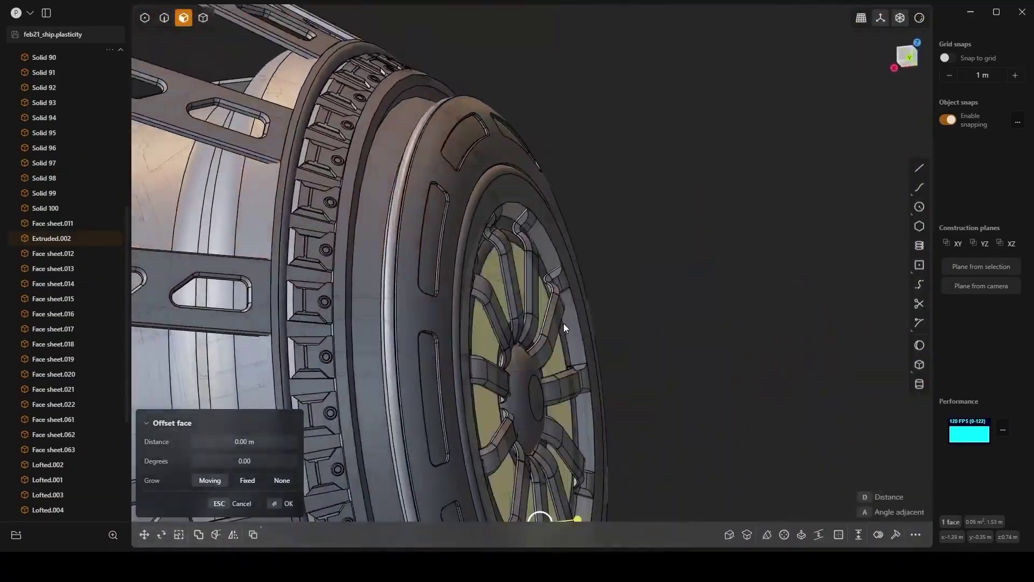
key(e)
drag(520, 388, 533, 386)
key(Return)
Fillet the circular edge of the extruded disc behind the spokes.
key(2)
middle_drag(534, 387, 468, 409)
click(444, 434)
drag(444, 434, 450, 438)
key(Return)
Isolate the extruded wheel body and view it straight from the left side.
middle_drag(450, 438, 322, 461)
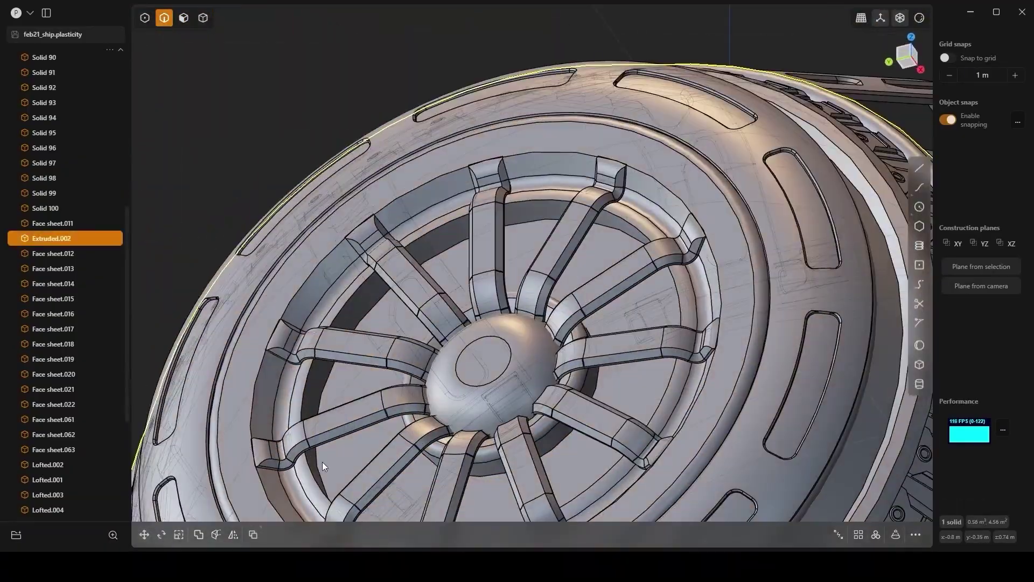
click(322, 461)
scroll(499, 303, down, 2)
key(/)
key(b)
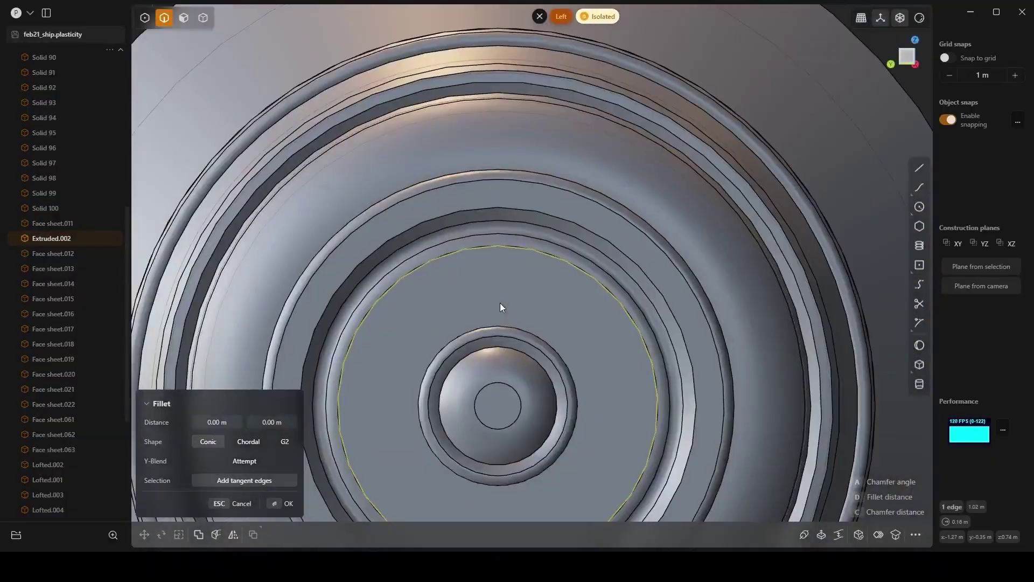
key(Escape)
Draw a thin upright center rectangle from the hub's center across the rings and imprint it on the wheel body.
click(498, 405)
click(502, 160)
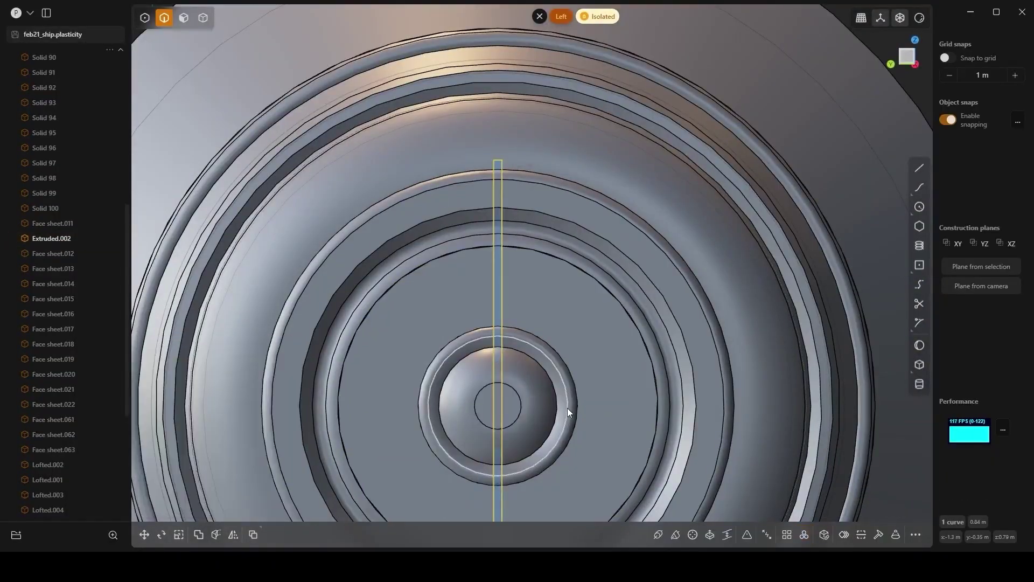
scroll(551, 383, down, 1)
shift+middle_drag(550, 382, 561, 326)
click(555, 257)
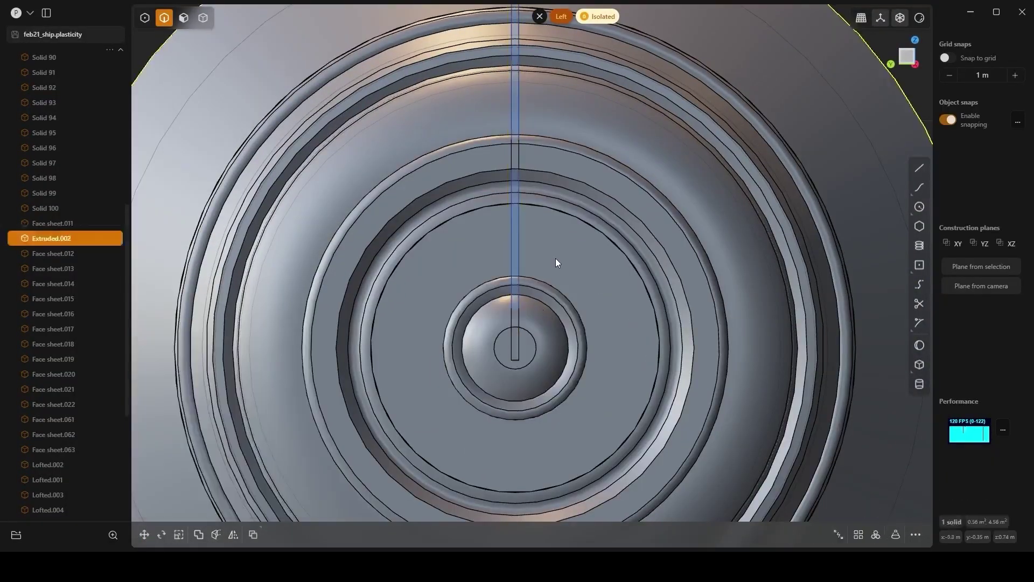
key(Return)
Duplicate the imprinted strip face on the flat disc and thicken the copy into a bar.
key(3)
click(515, 242)
middle_drag(515, 243, 579, 209)
key(shift+d)
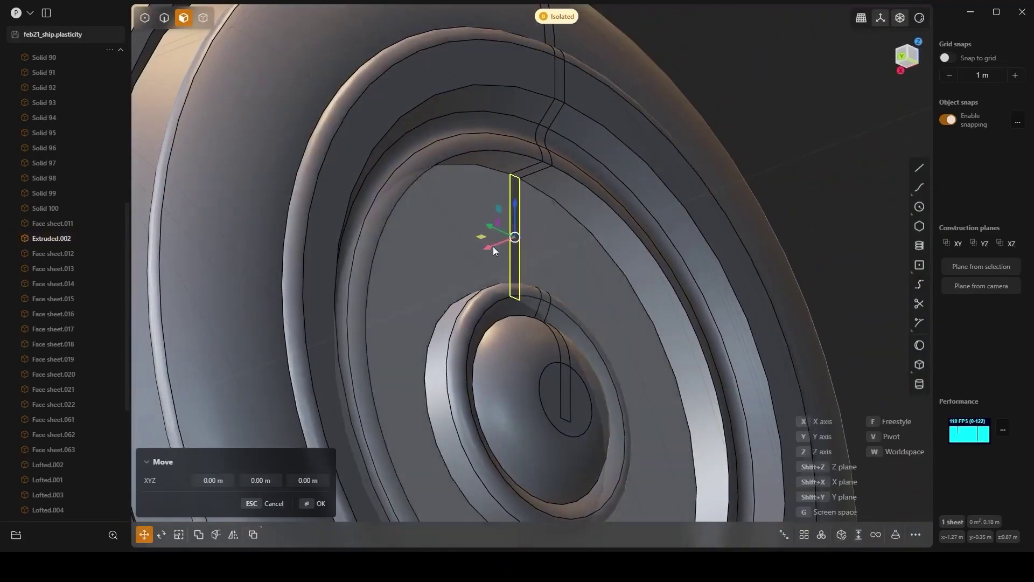
drag(492, 247, 515, 240)
key(Return)
click(862, 537)
key(Return)
Transform the bar about the Z axis into a wider, slanted blade over the disc.
middle_drag(464, 251, 529, 312)
key(4)
click(506, 225)
scroll(507, 225, up, 3)
key(s)
key(z)
click(577, 263)
key(z)
click(637, 298)
key(Return)
Radial-array the slanted blade through 360 degrees around the hub's center, reducing the number of copies.
scroll(529, 312, down, 4)
key(alt+r)
click(513, 485)
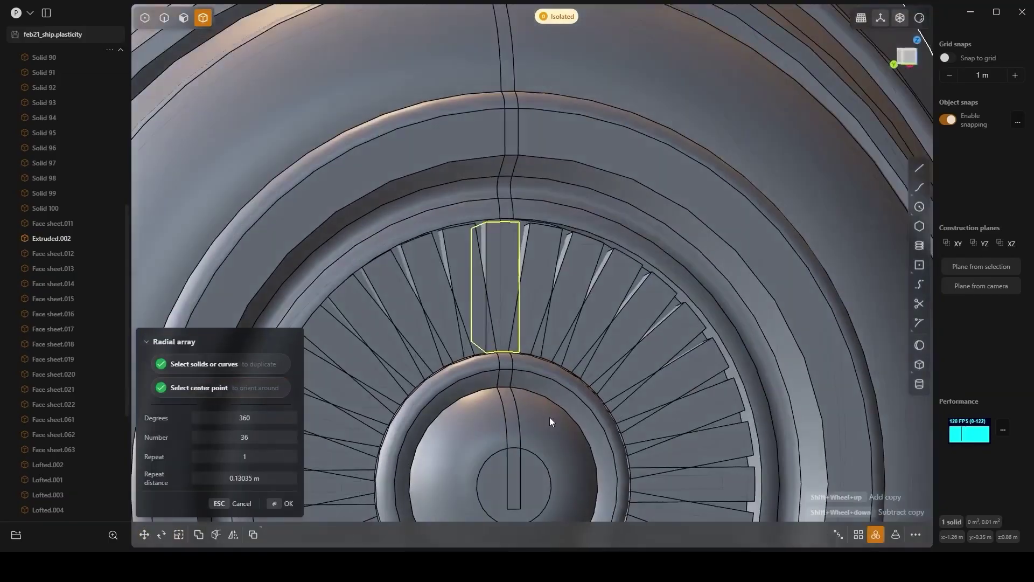
shift+scroll(549, 417, down, 4)
key(Return)
Subtract all the arrayed blades from the wheel body with a Boolean difference.
scroll(551, 414, down, 3)
click(513, 395)
key(q)
click(508, 334)
click(543, 338)
click(572, 350)
click(596, 372)
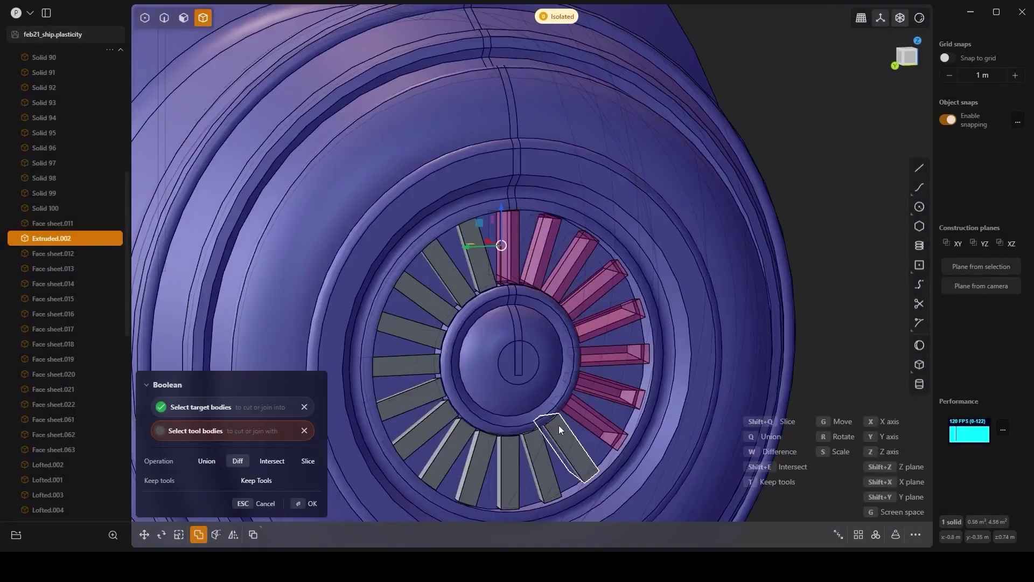
click(410, 398)
click(407, 365)
click(412, 331)
click(428, 297)
click(450, 273)
click(477, 256)
key(Return)
Undo the blade cuts, the radial array and the strip imprint on the wheel body.
middle_drag(571, 280, 535, 274)
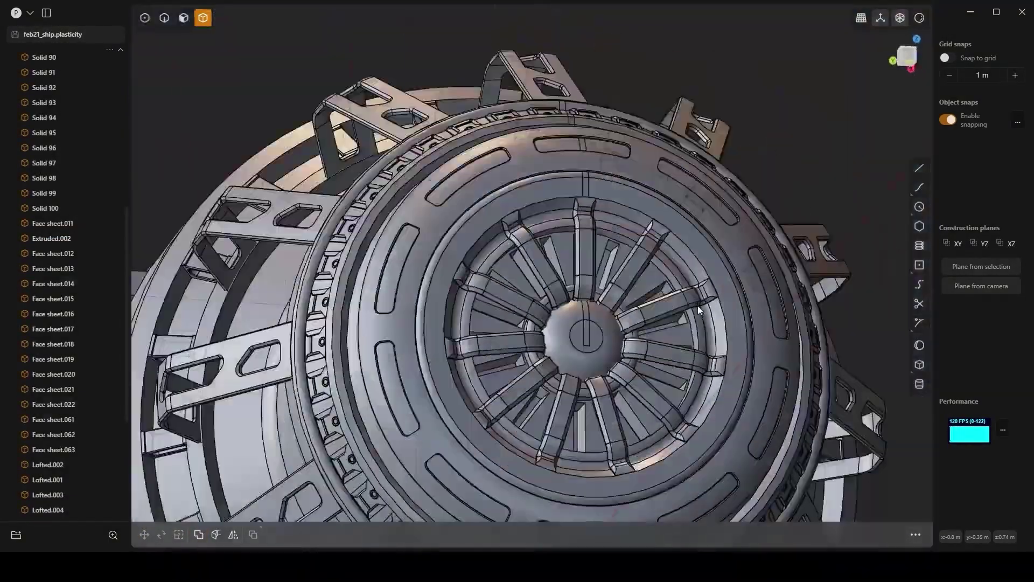
middle_drag(697, 305, 687, 337)
key(ctrl+z)
key(ctrl+z)
key(ctrl+z)
key(ctrl+z)
key(ctrl+z)
key(ctrl+z)
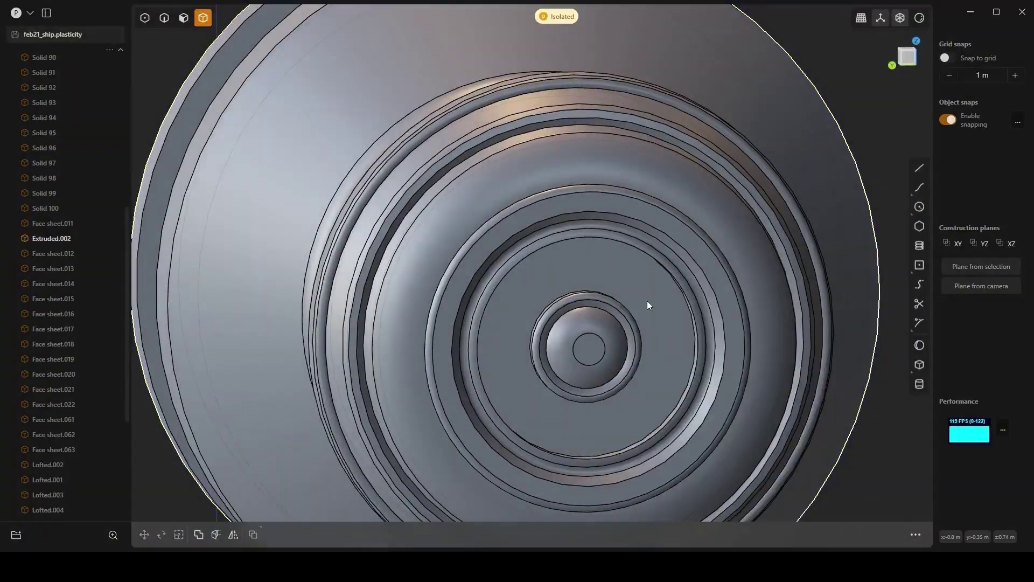
Leave isolation and cut the curved barrel surface between the perforated brackets into a narrow circumferential band.
scroll(648, 300, down, 4)
key(slash)
middle_drag(560, 301, 387, 288)
scroll(488, 323, up, 4)
key(ctrl+r)
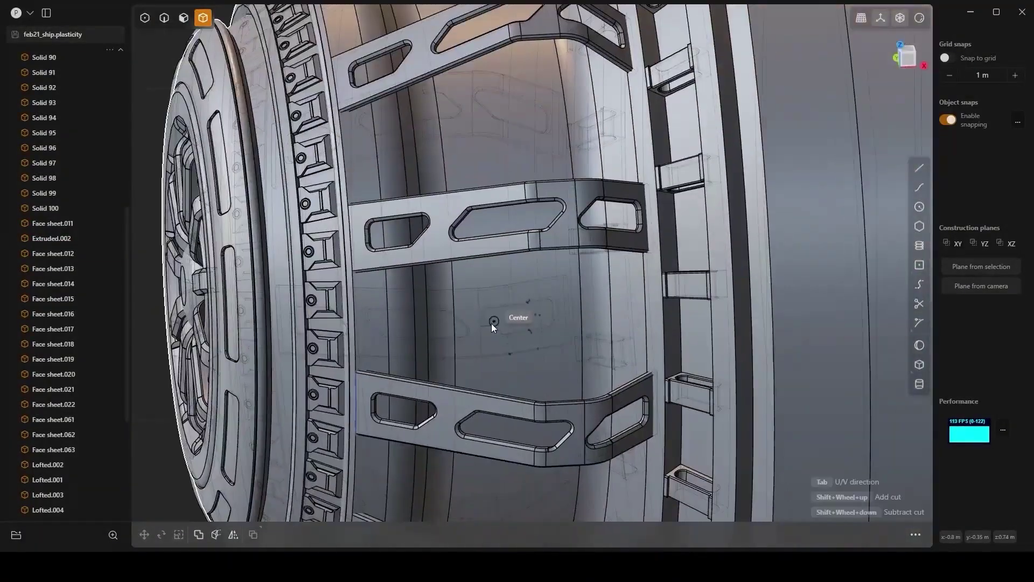
click(486, 334)
scroll(527, 335, down, 2)
Thicken a duplicate of the narrow barrel band into a ring and shift it about -0.048 m along X.
key(3)
click(469, 291)
key(shift+d)
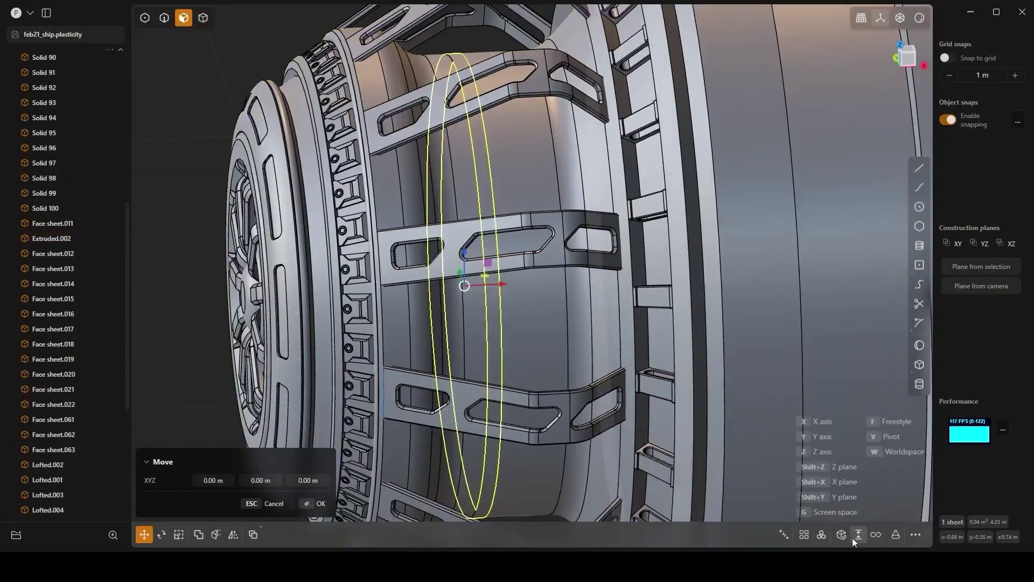
click(859, 533)
middle_drag(485, 178, 410, 301)
key(d)
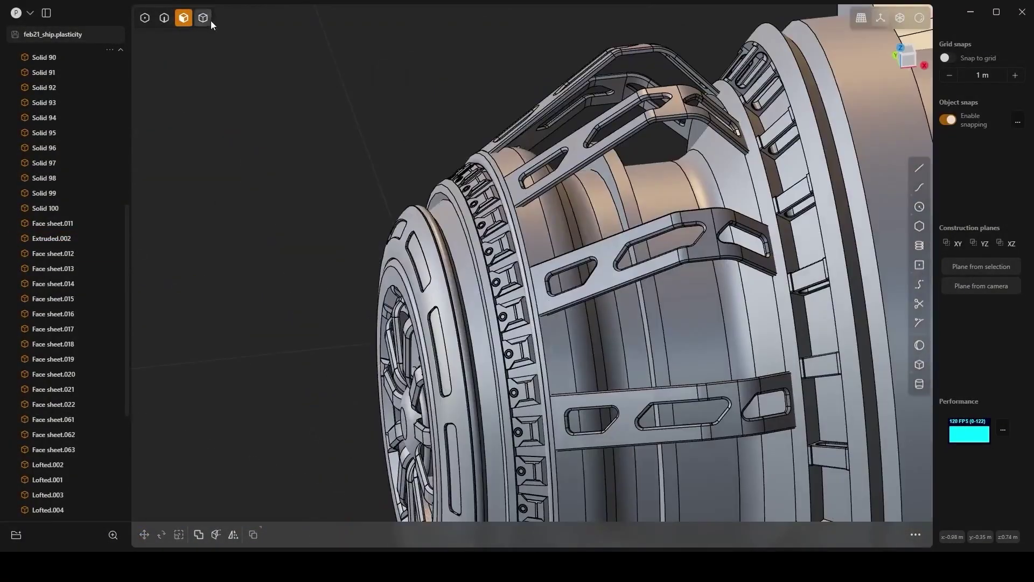
key(g)
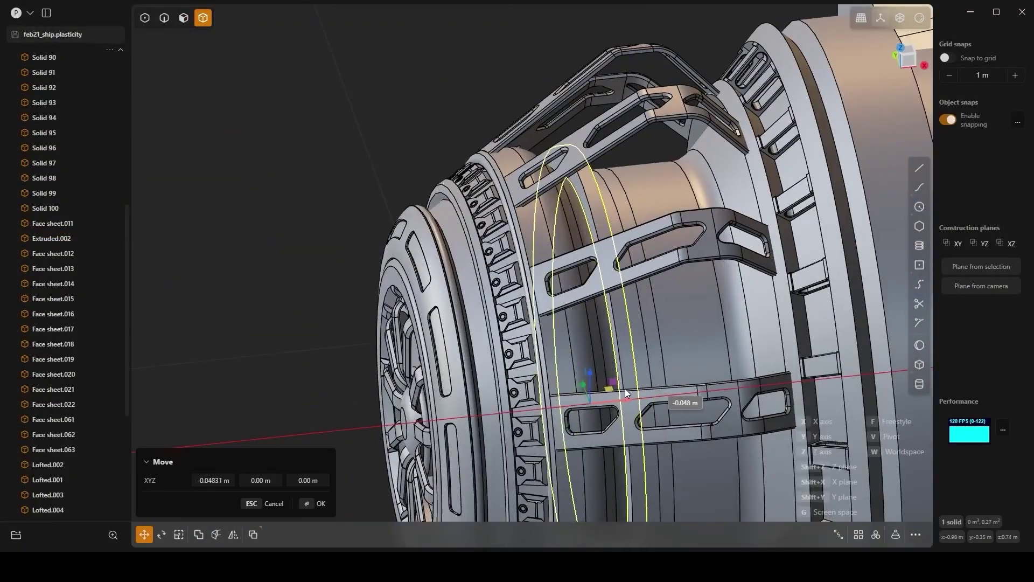
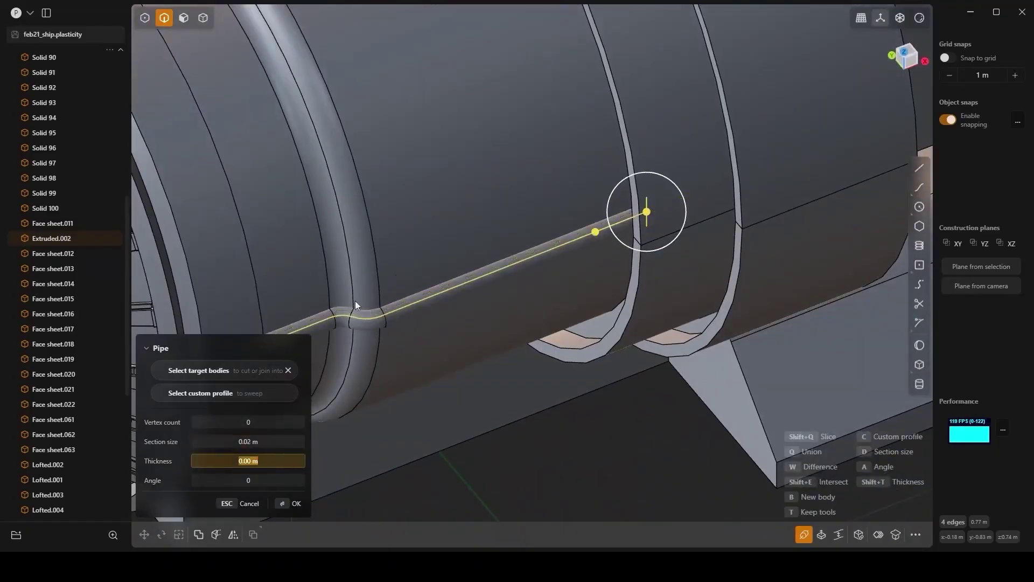
Cut a narrow band from the 0.02 m pipe's surface and thicken its duplicate into a raised collar.
click(410, 313)
scroll(431, 302, up, 3)
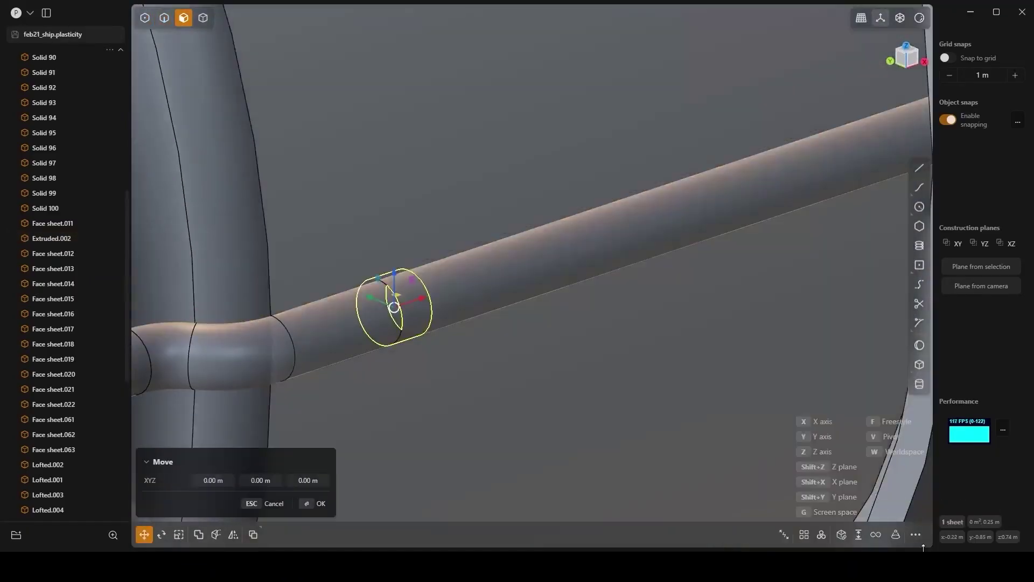
click(858, 534)
drag(401, 329, 409, 351)
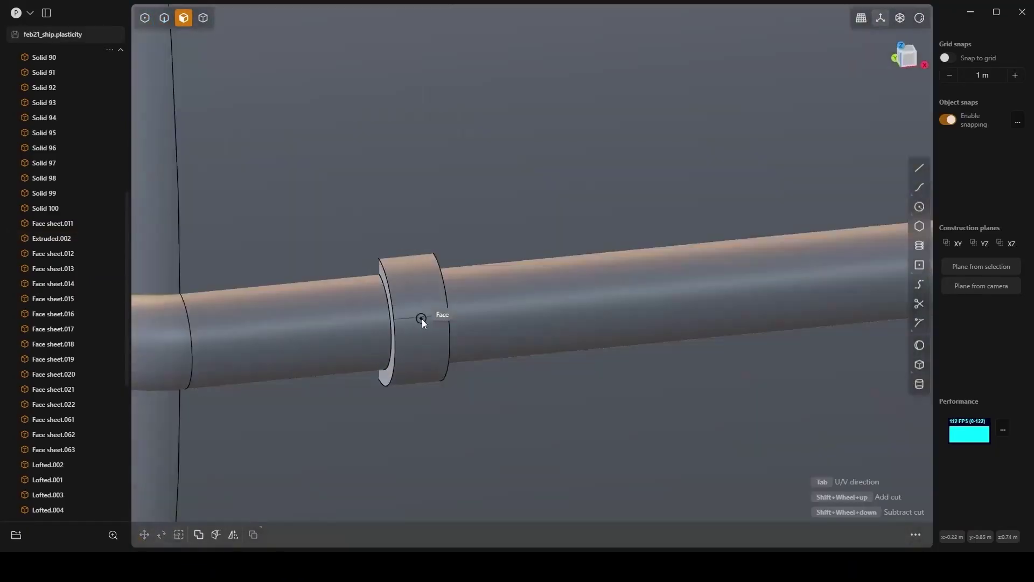
Add circumferential surface cuts around the collar to separate two narrow bands.
click(406, 319)
scroll(405, 319, up, 3)
key(shift+r)
click(416, 313)
click(466, 309)
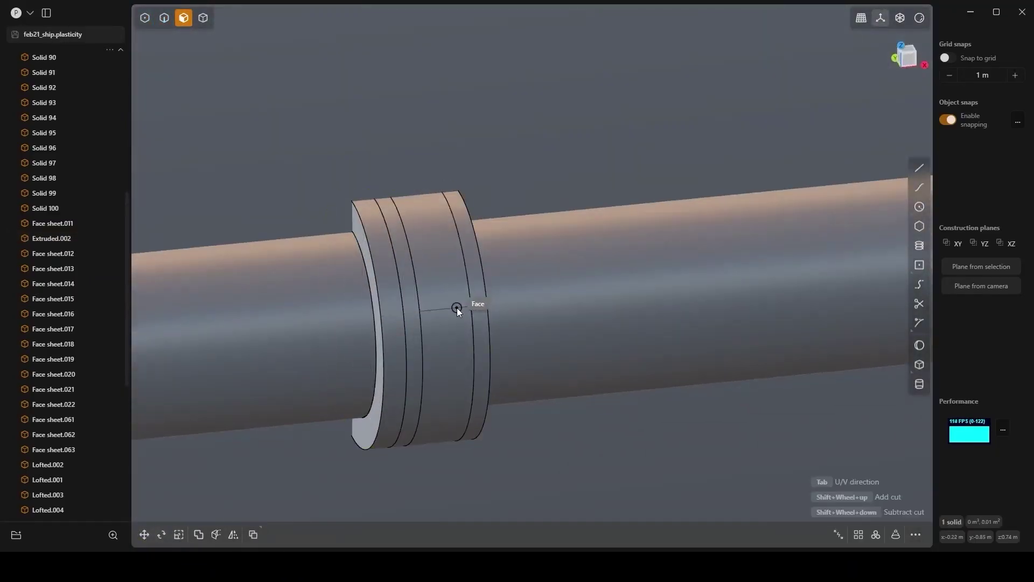
click(457, 308)
Offset the collar's two narrow bands inward to form grooves.
shift+click(460, 266)
key(o)
middle_drag(445, 263, 375, 218)
Bevel the collar's groove edges and outer rim edges with the Fillet command.
key(2)
key(b)
key(Return)
shift+click(463, 233)
key(b)
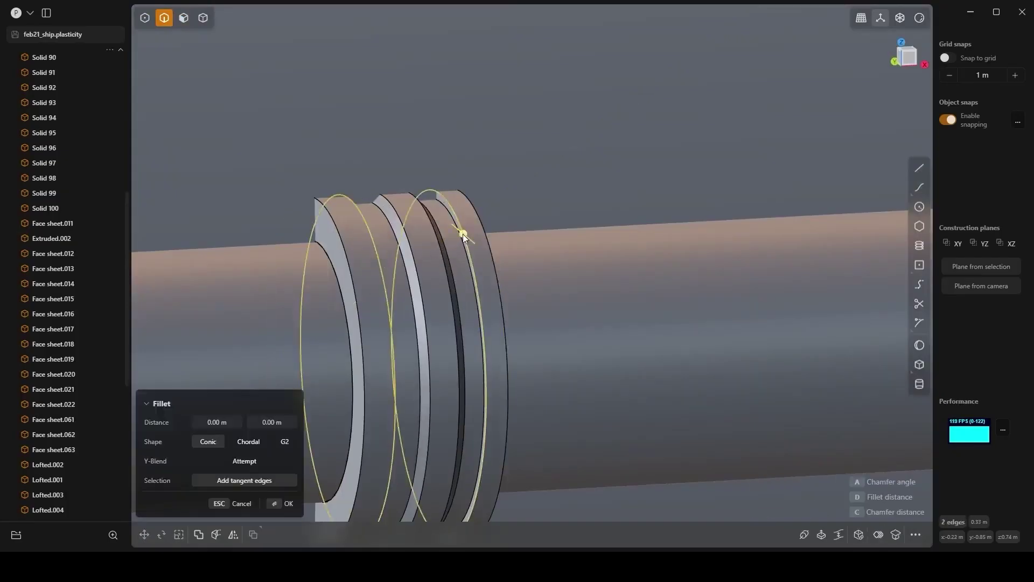
key(Return)
shift+click(489, 234)
key(b)
key(Return)
scroll(498, 254, down, 3)
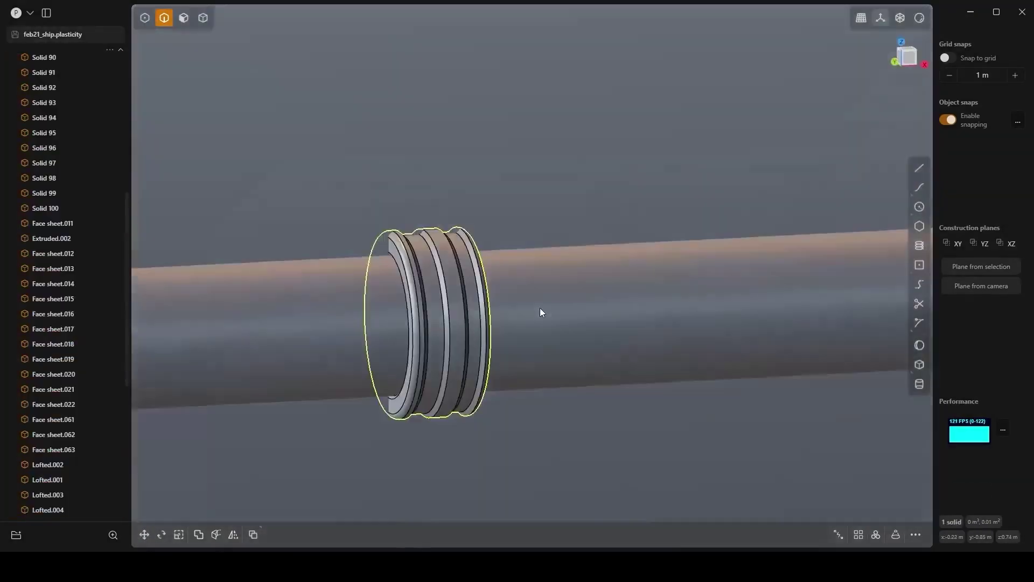
Array the grooved collar along the pipe to make four evenly spaced collars.
scroll(540, 308, down, 5)
click(859, 534)
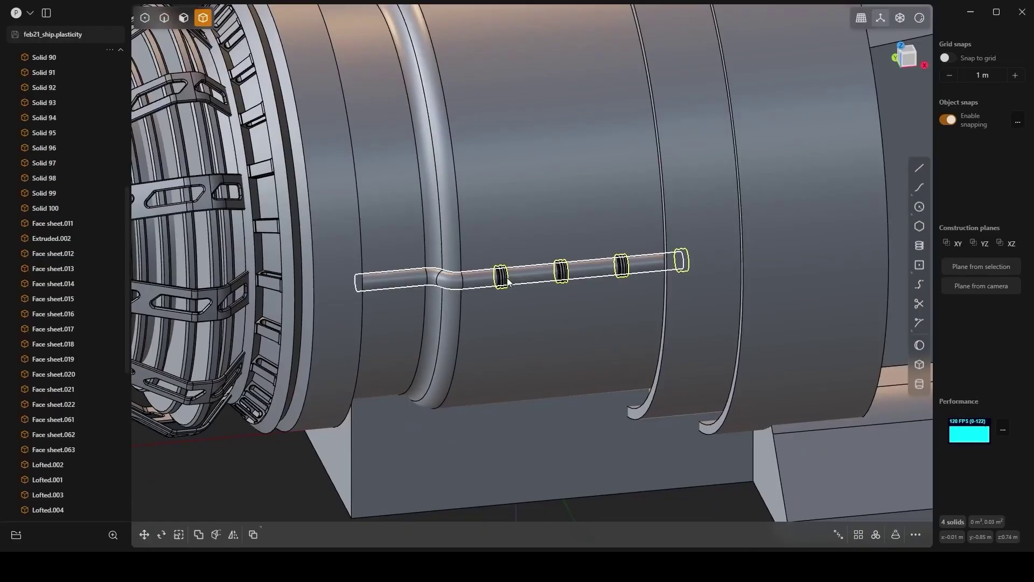
key(Escape)
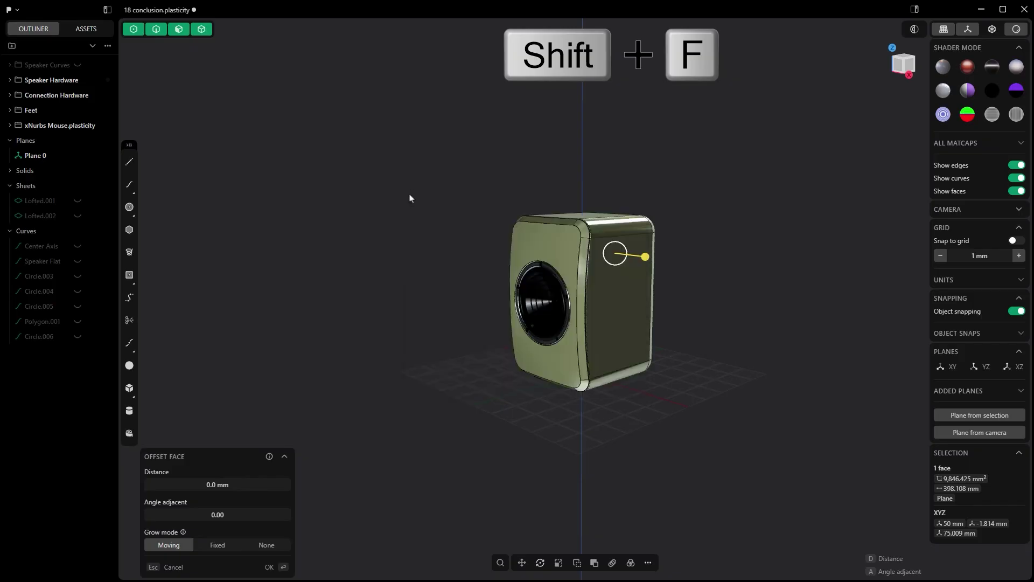
Open the command search and show the additional options for the Alternative Duplicate command.
right_click(409, 198)
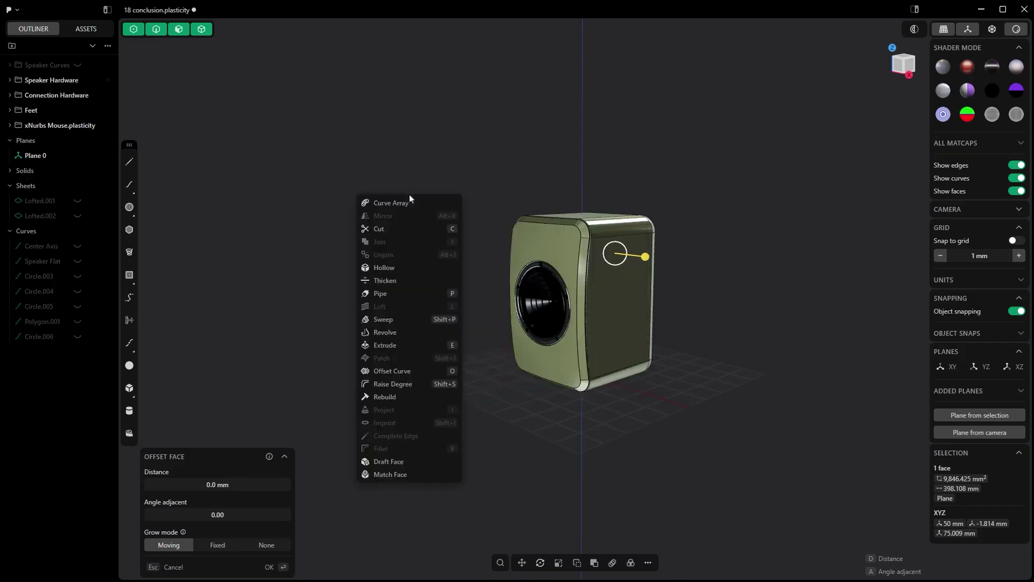
click(421, 152)
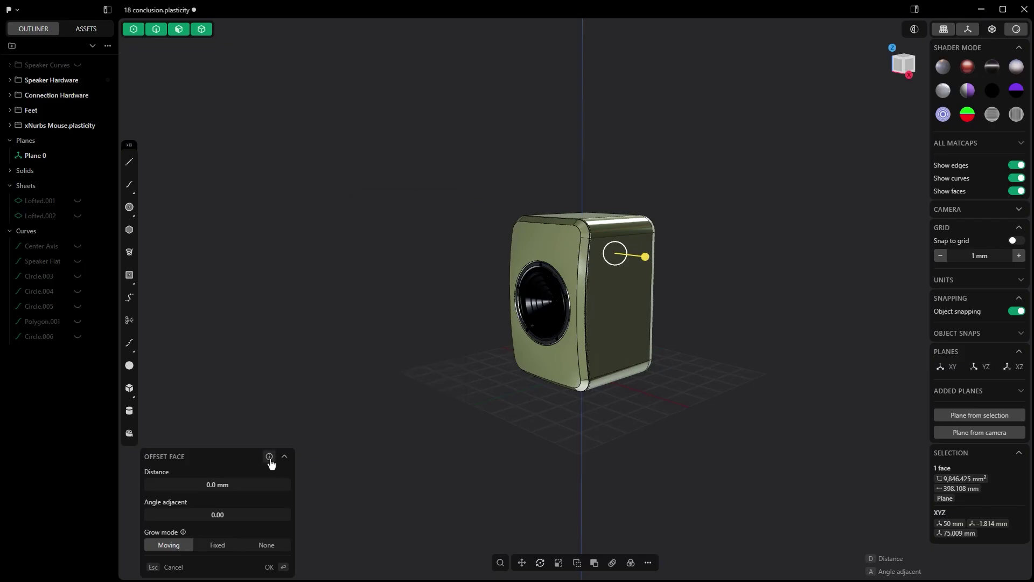
right_click(349, 228)
click(571, 279)
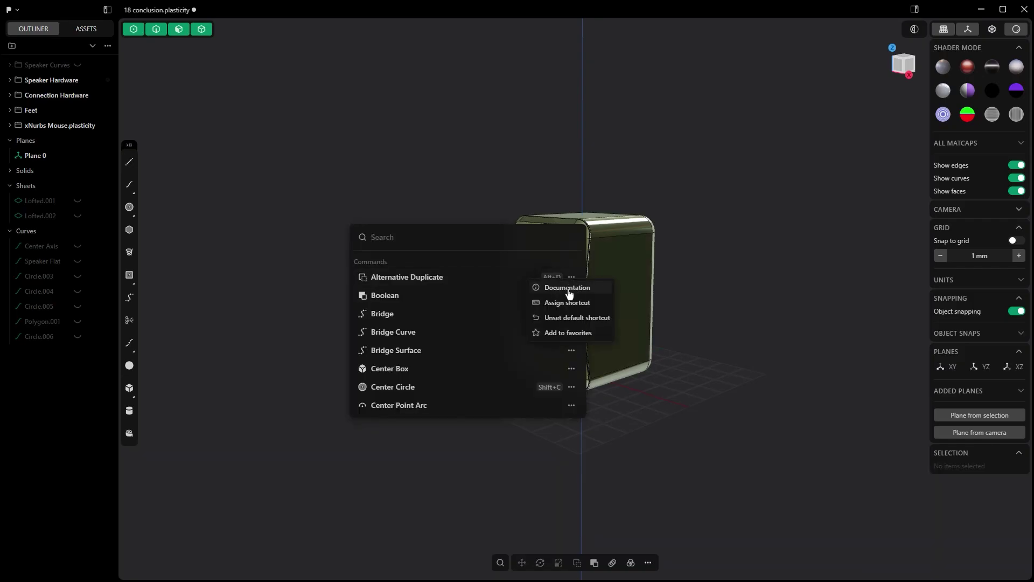
Search for "sq", start the Square command and display the explanation of its Boundary option.
click(480, 232)
text(sq)
key(Return)
mouse_move(176, 468)
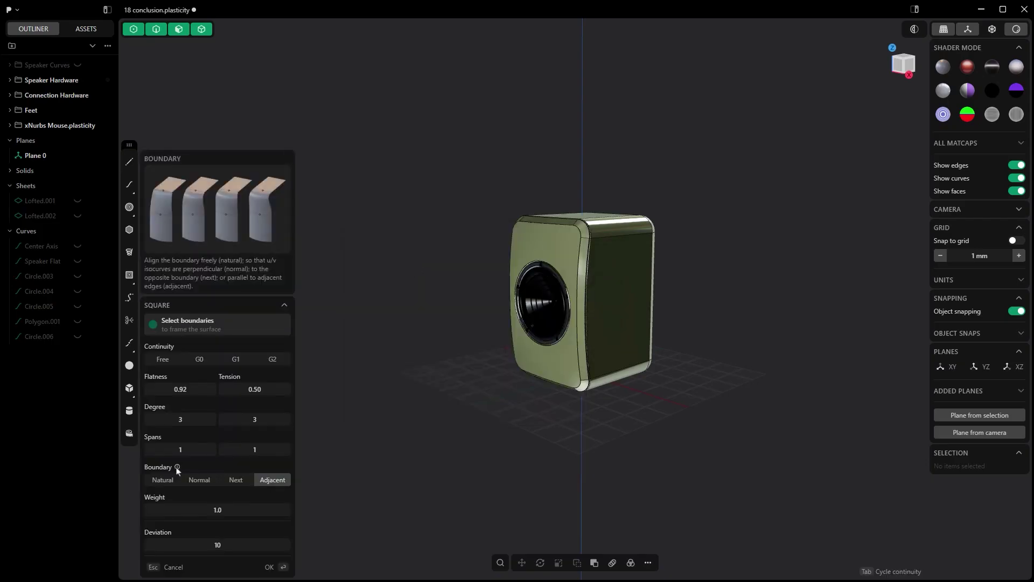